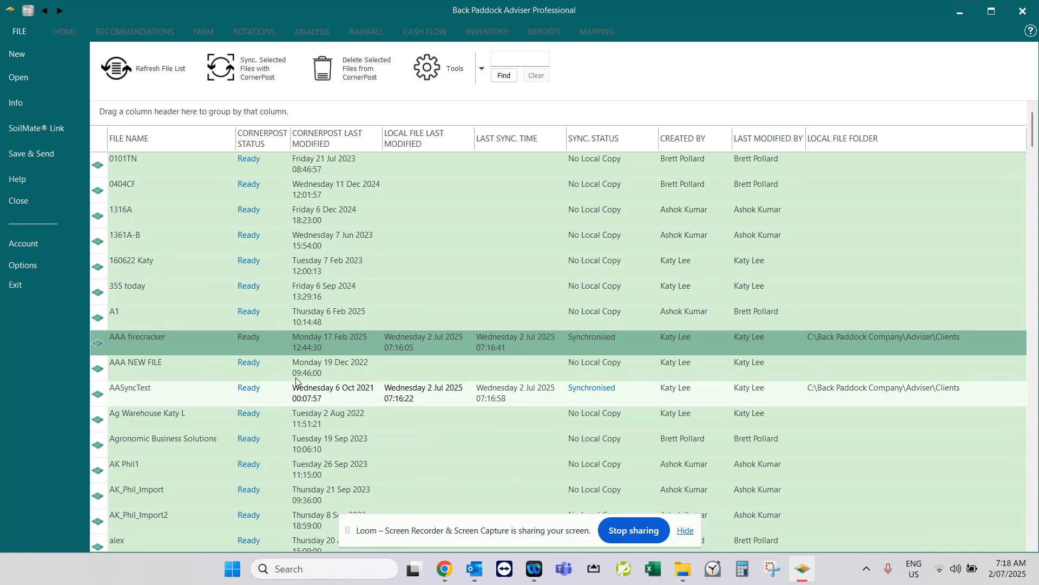
Open the AAA firecracker client file and examine its Paddock 4 data, paddock table and list of farm names.
click(311, 395)
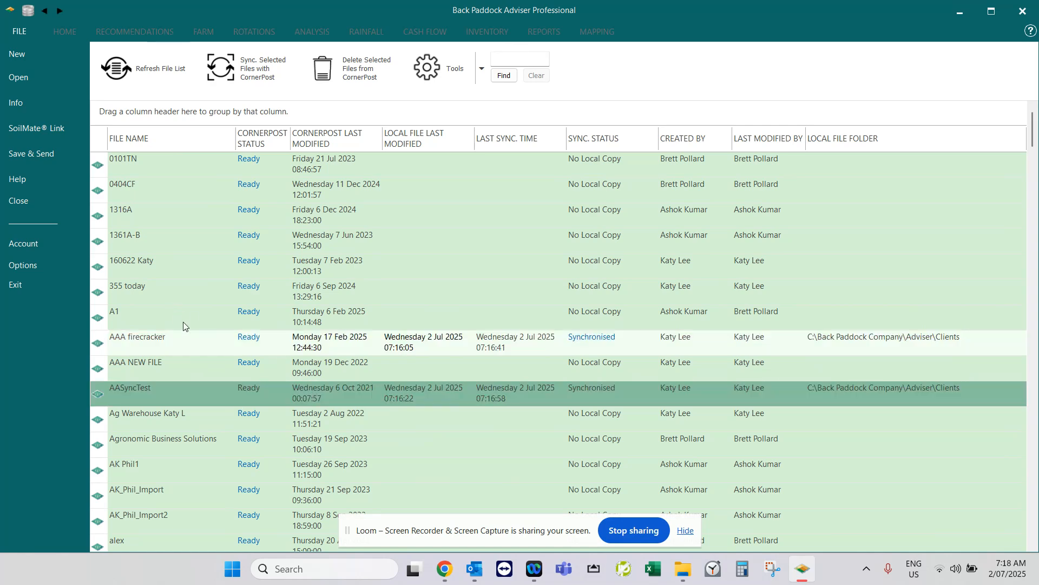
click(186, 337)
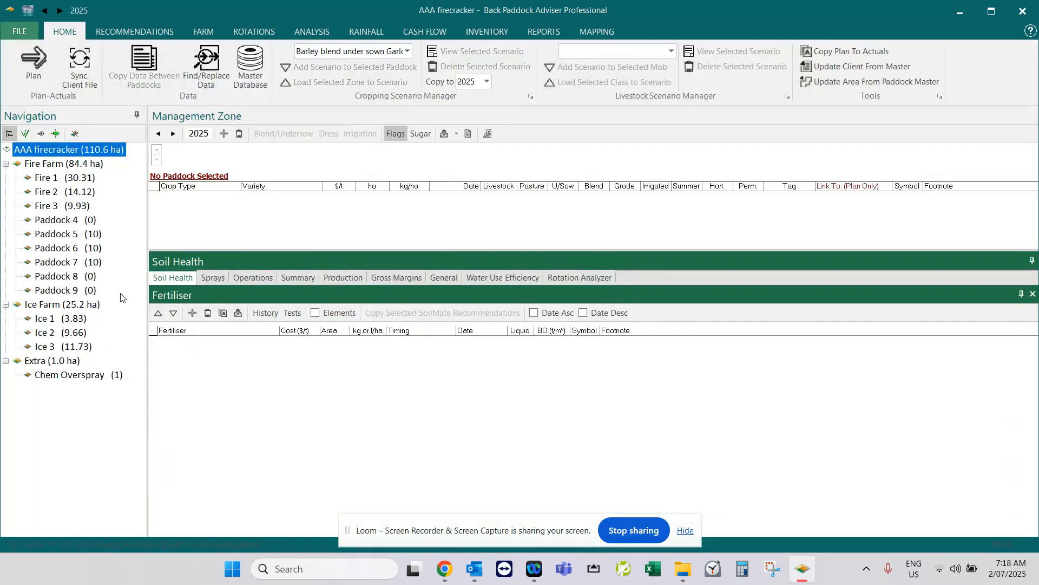
click(56, 220)
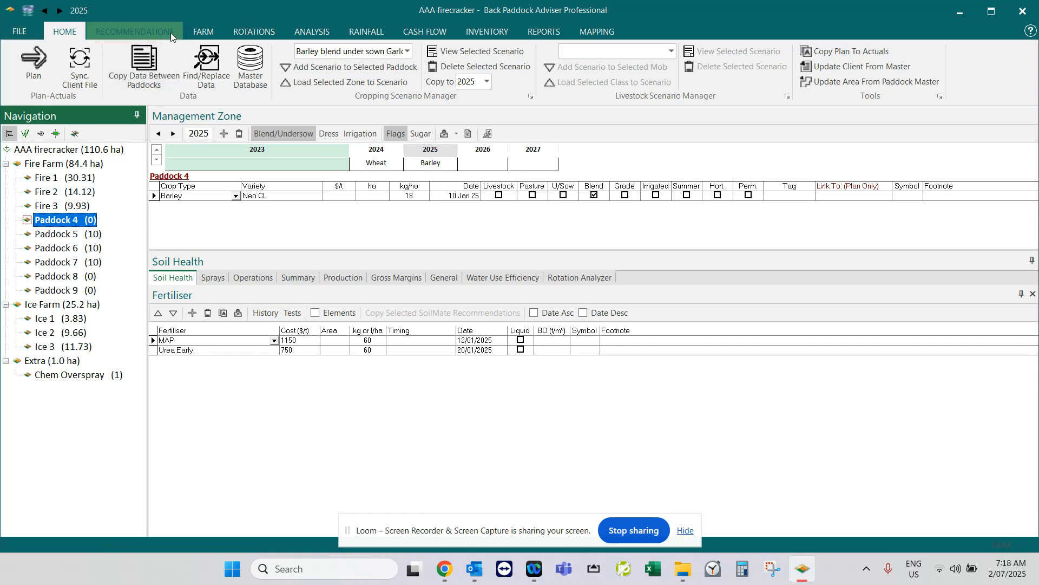
click(203, 33)
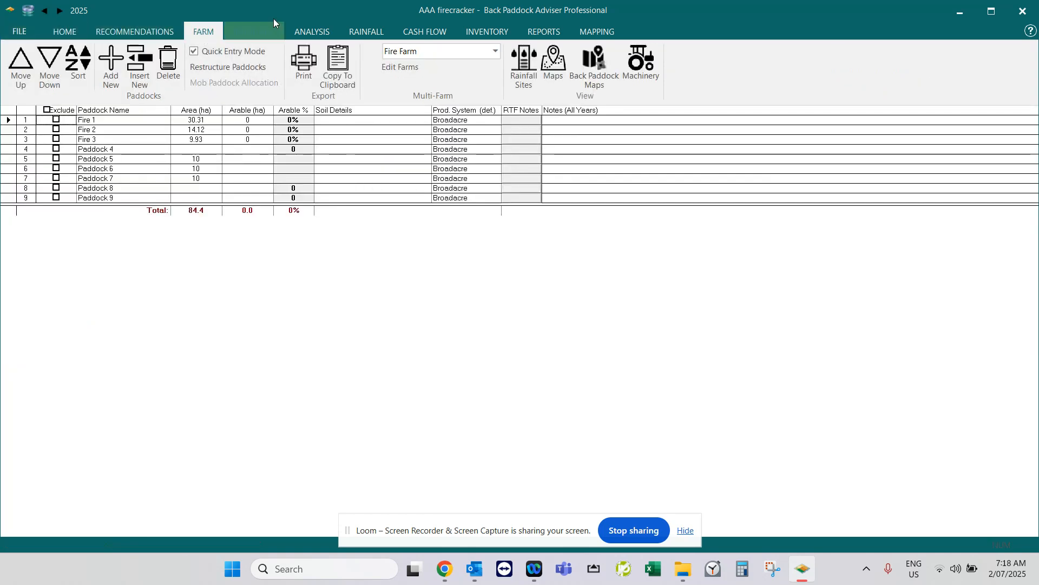
click(389, 68)
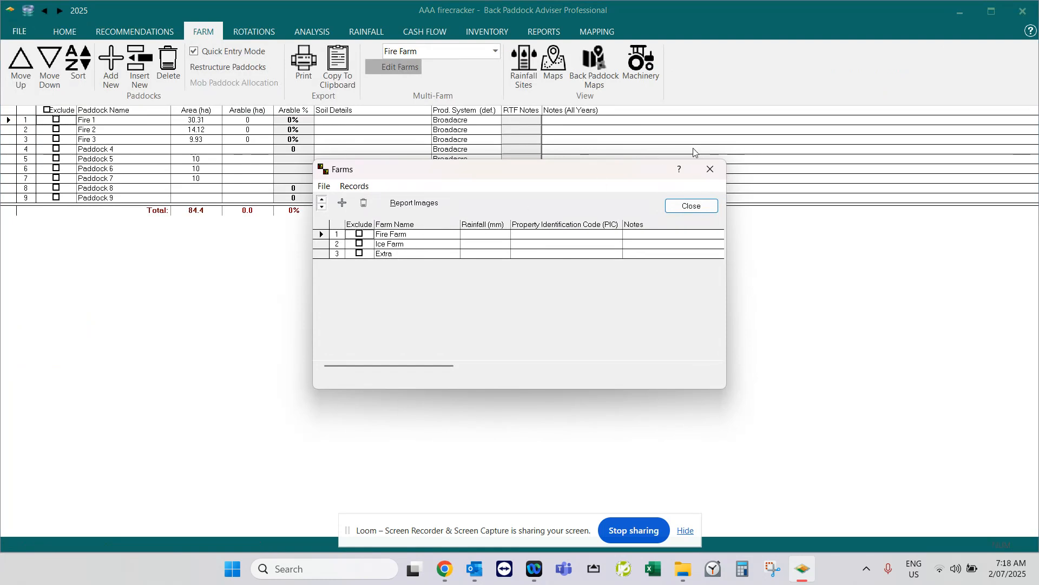
click(691, 206)
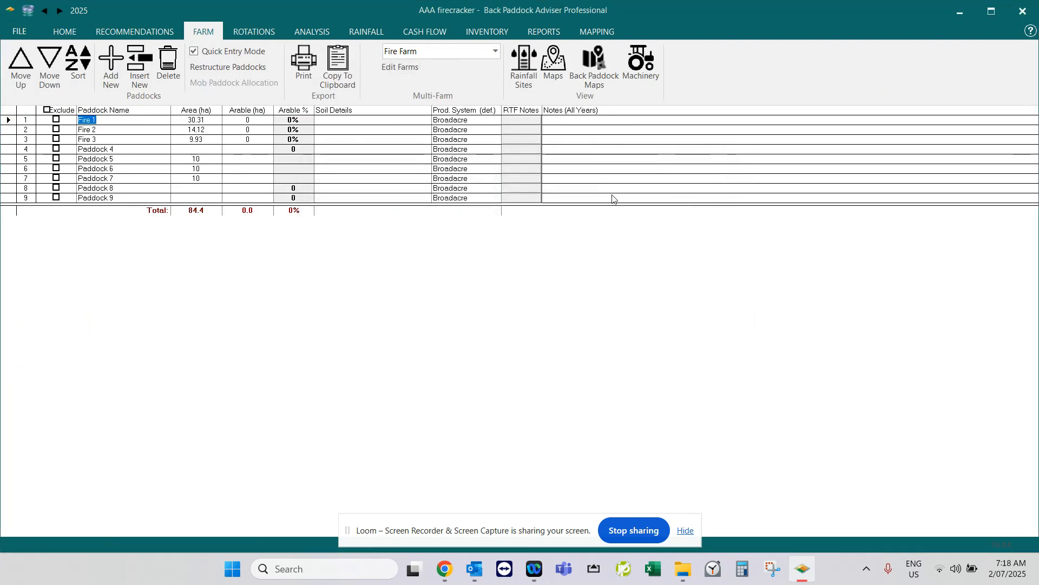
Close the AAA firecracker client file and let it synchronise.
click(64, 31)
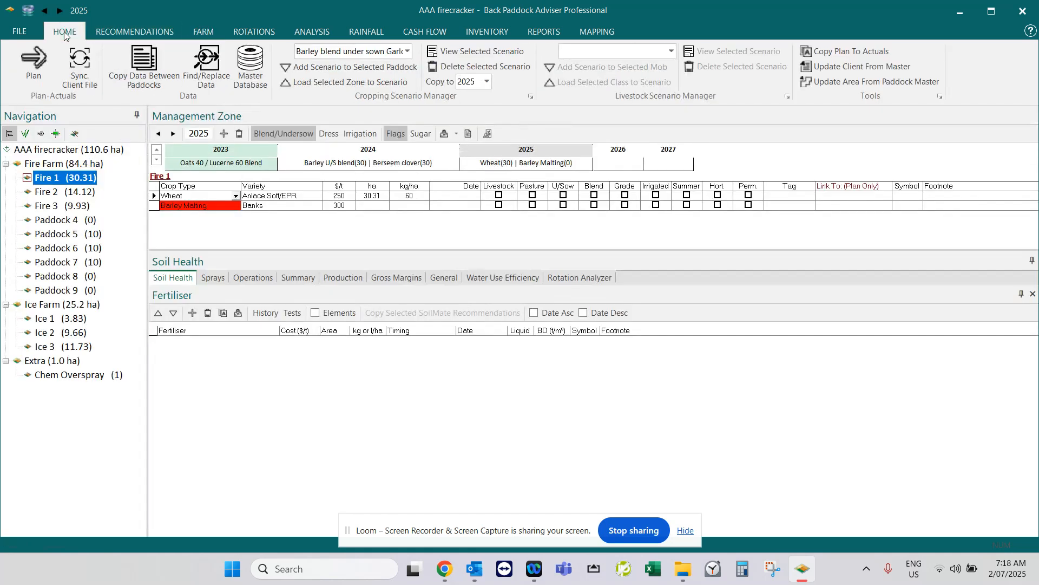
click(14, 33)
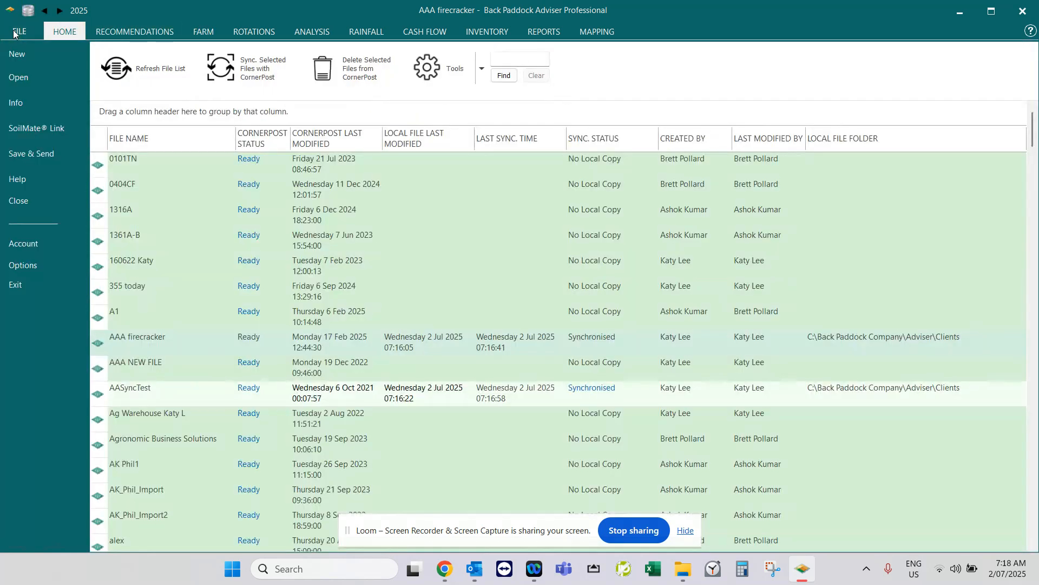
click(19, 205)
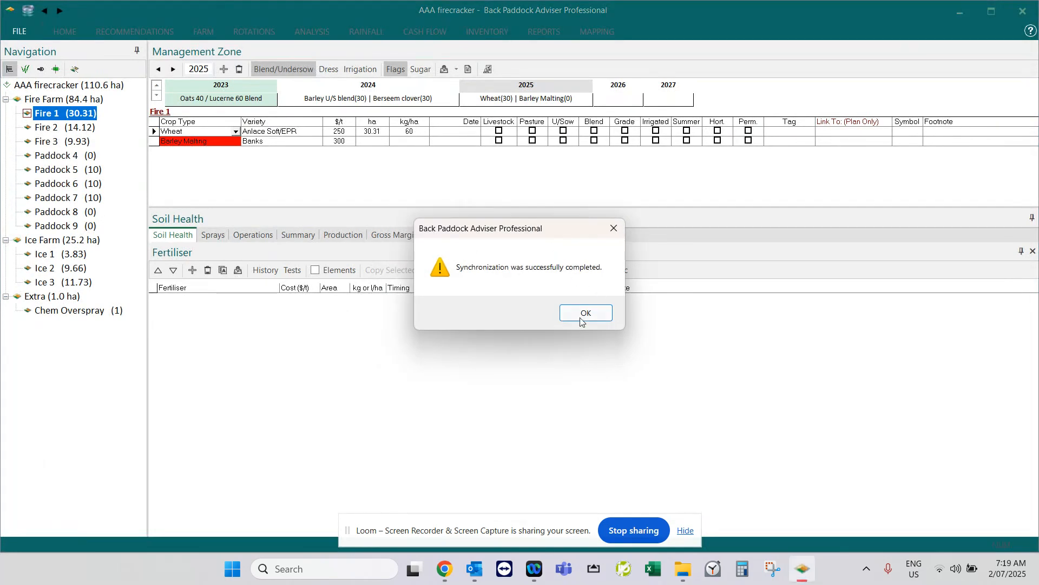
click(581, 319)
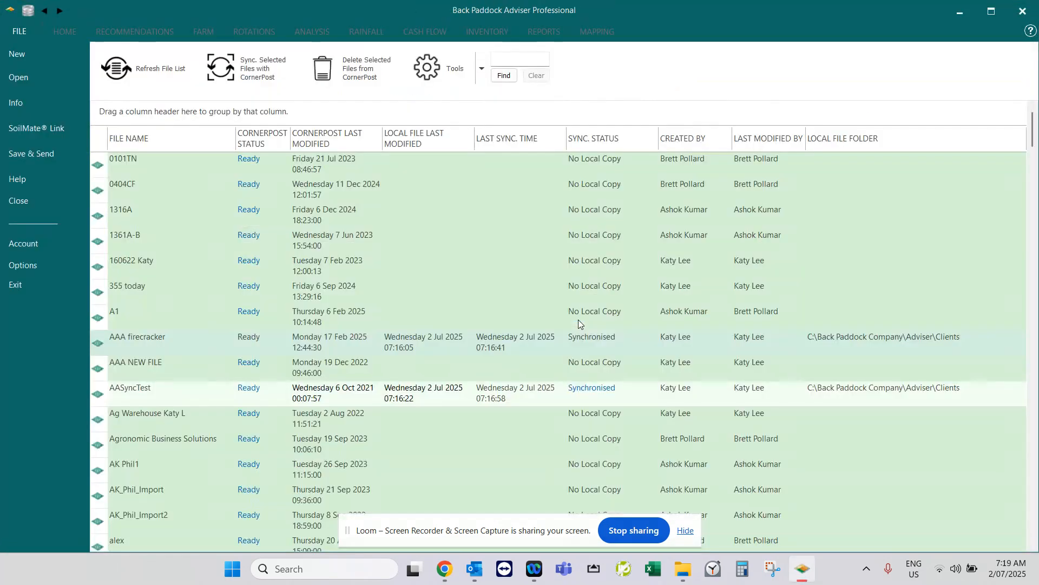
Open the AASyncTest client file and rename its Home Farm to Home Farm Sync.
click(203, 396)
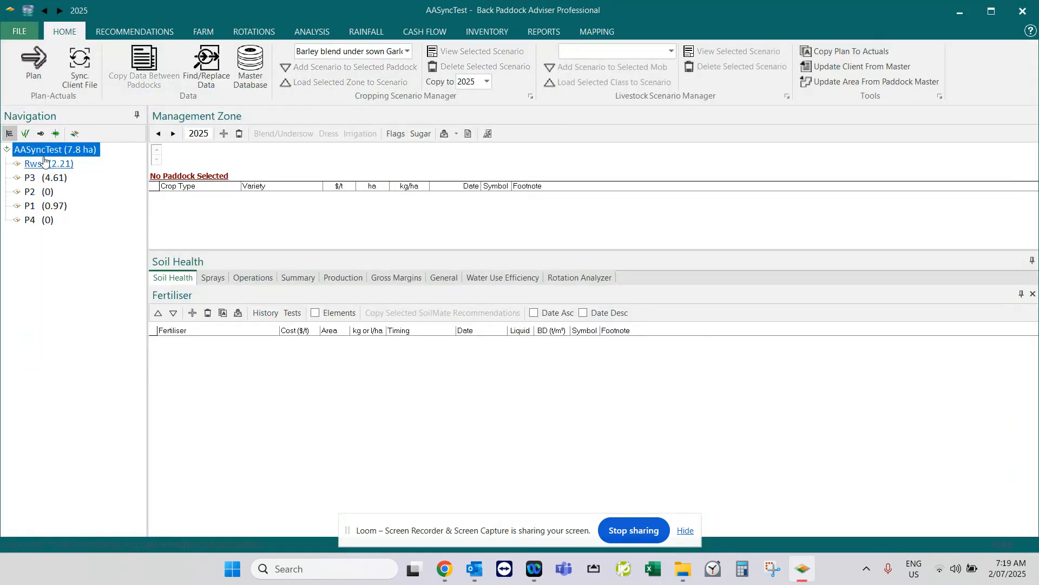
click(204, 33)
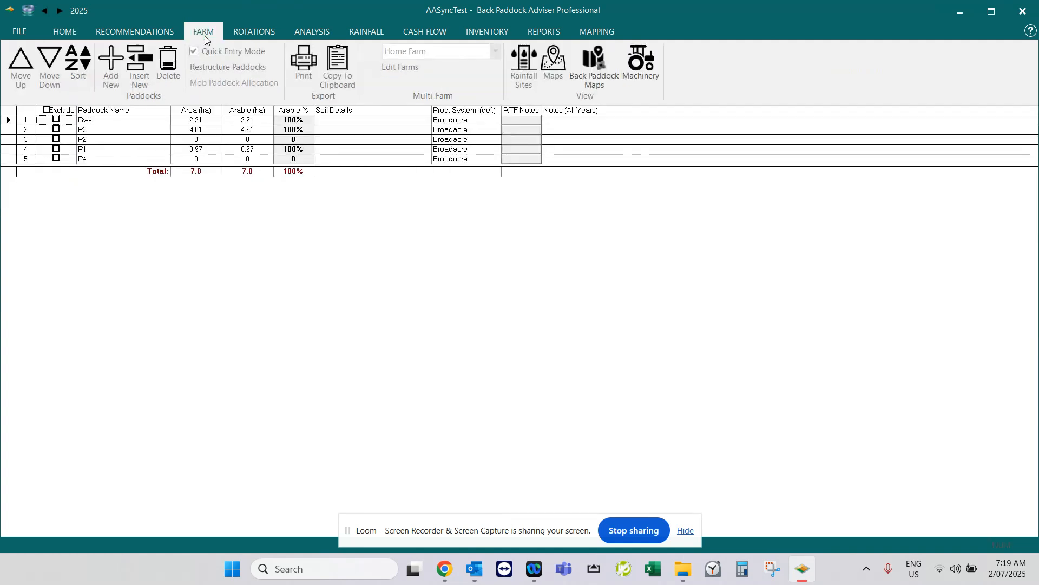
click(400, 67)
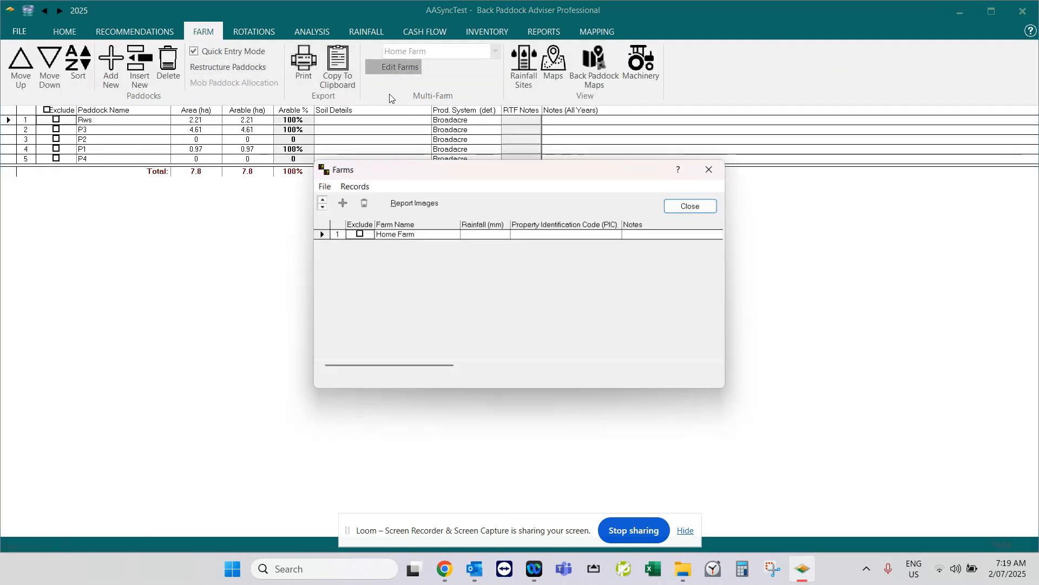
click(430, 236)
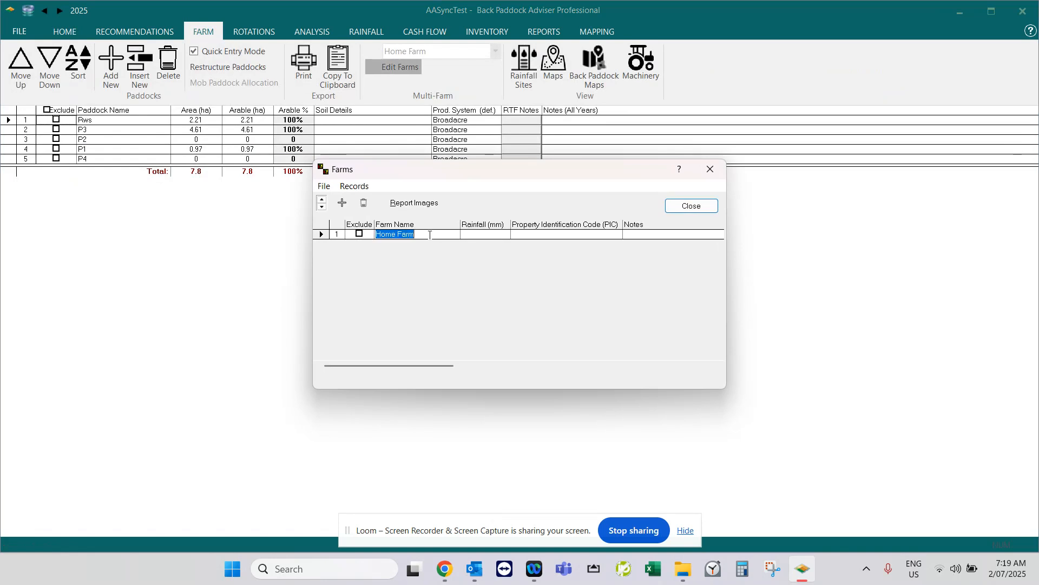
click(430, 235)
text(Sync)
click(484, 236)
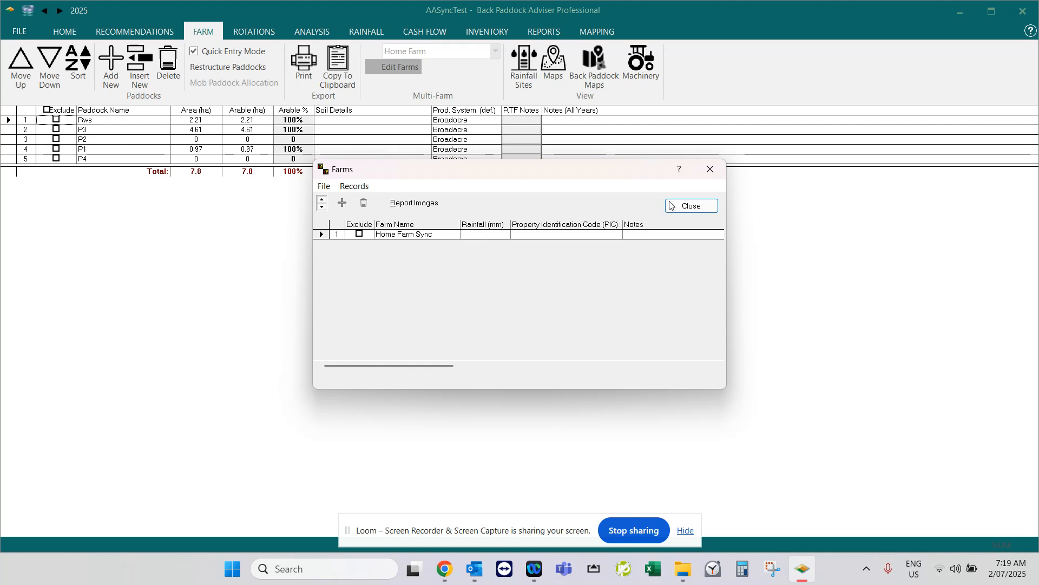
click(671, 206)
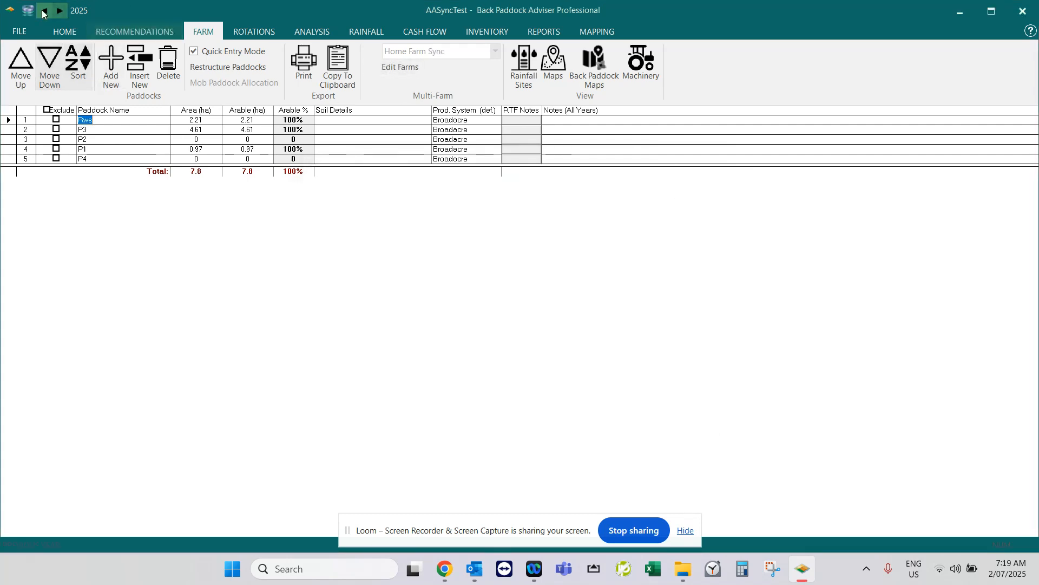
Close the AASyncTest client file and let it synchronise.
click(29, 28)
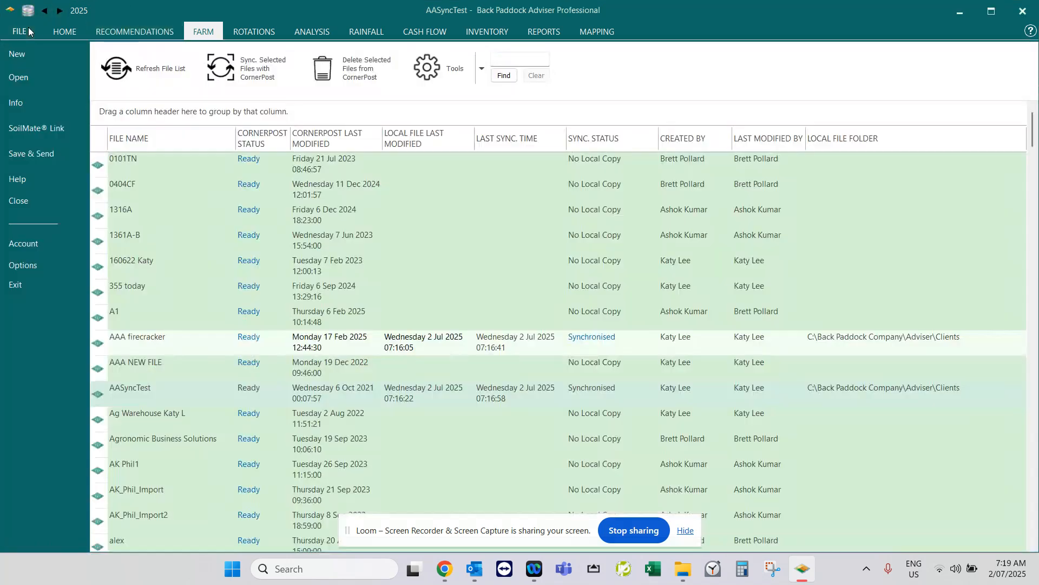
click(24, 201)
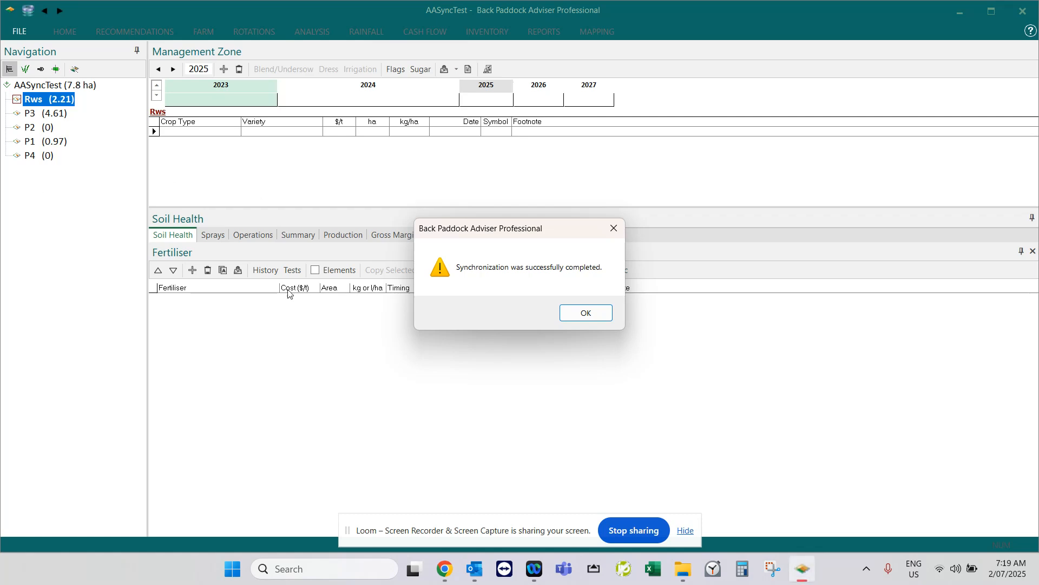
click(586, 313)
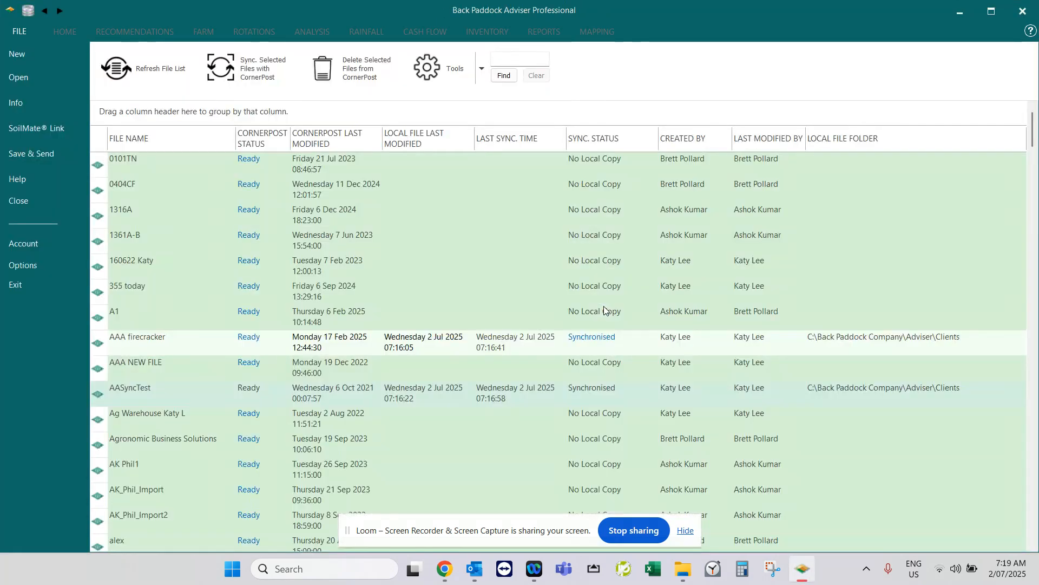
Open the AAA firecracker client file and choose AASyncTest.adv as the source file for merging the 2025 plan.
click(205, 352)
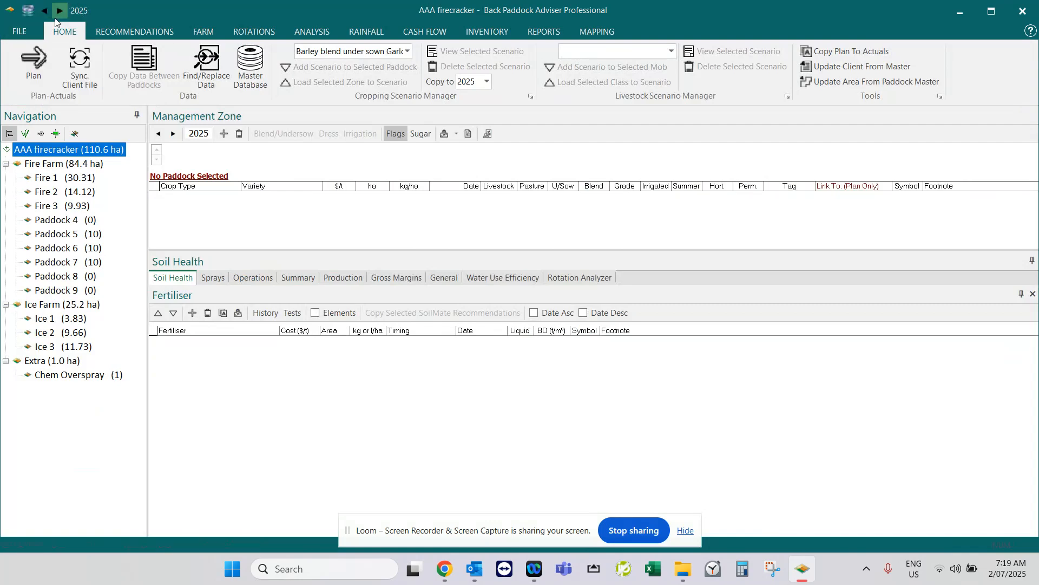
click(33, 34)
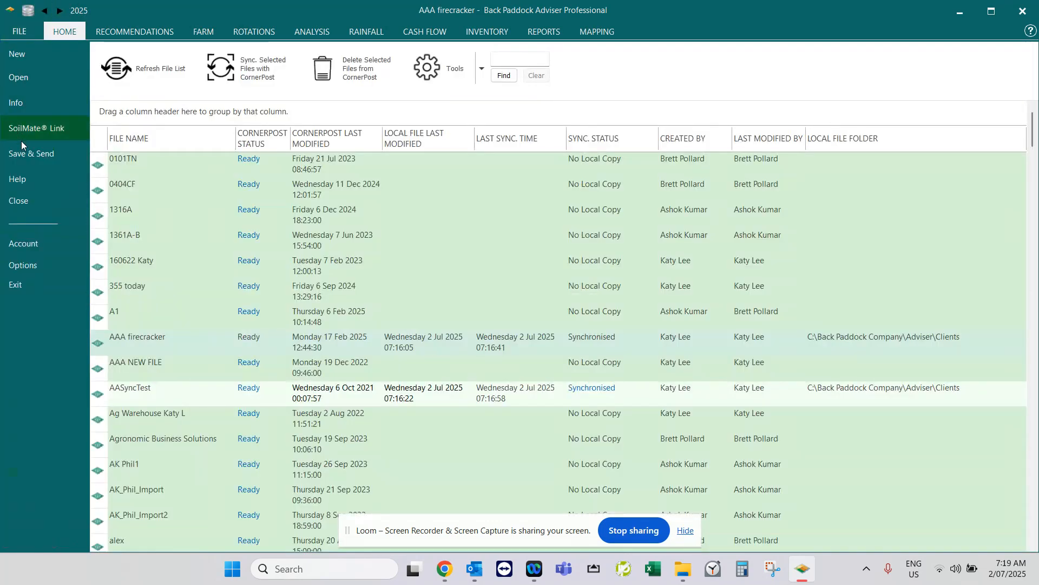
click(31, 155)
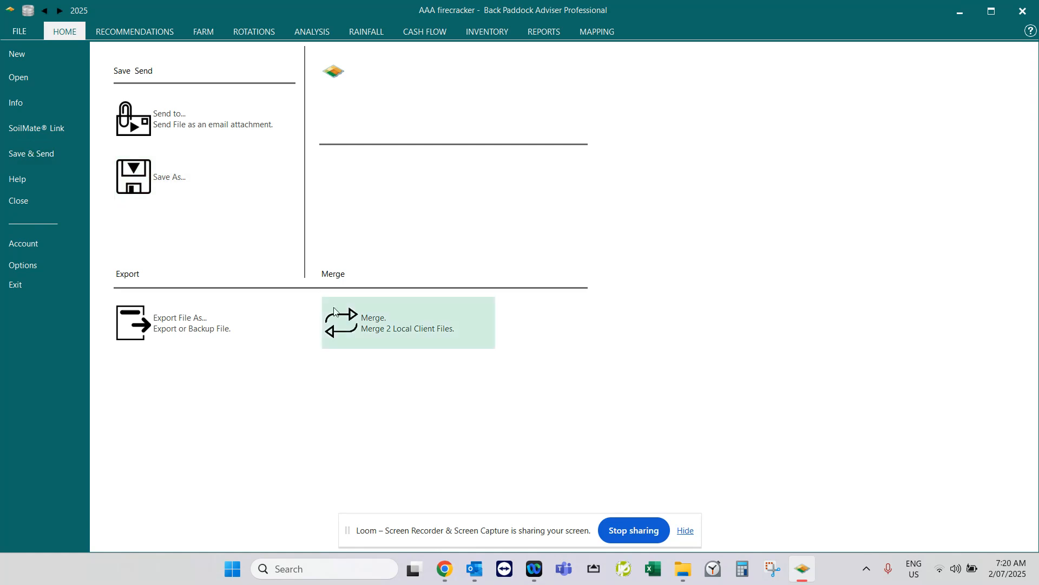
click(347, 335)
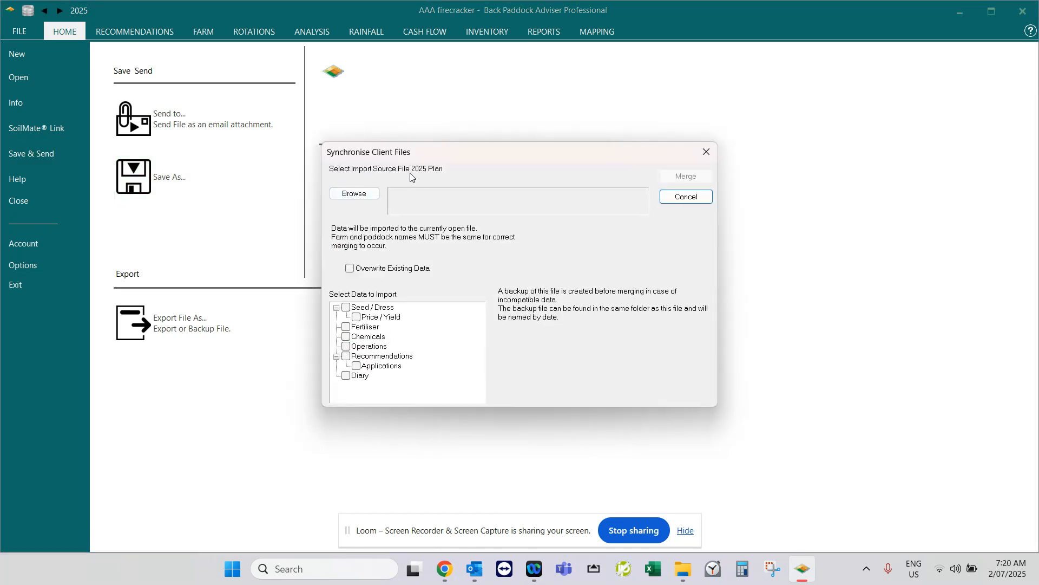
click(354, 195)
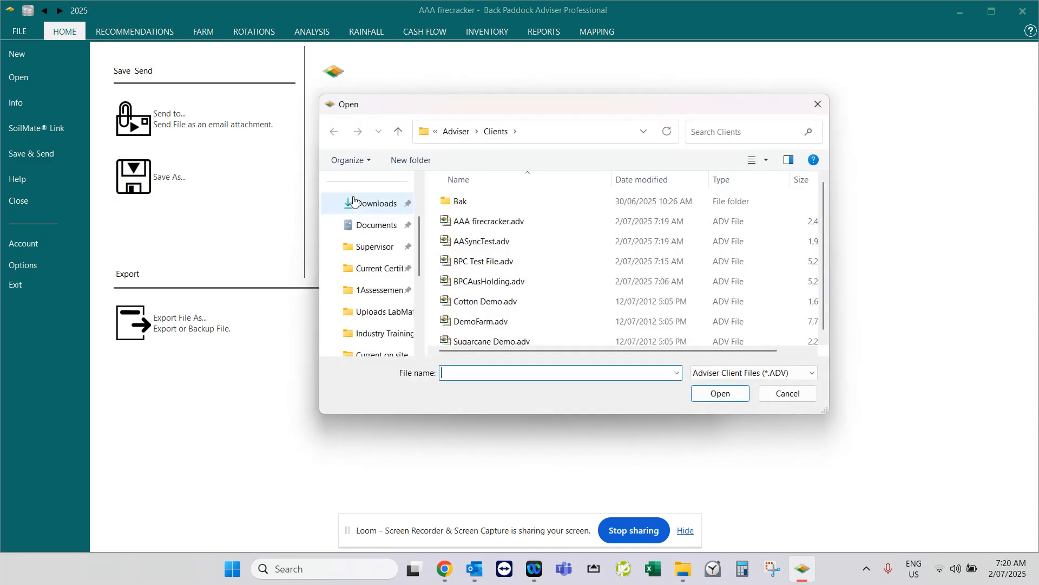
click(499, 245)
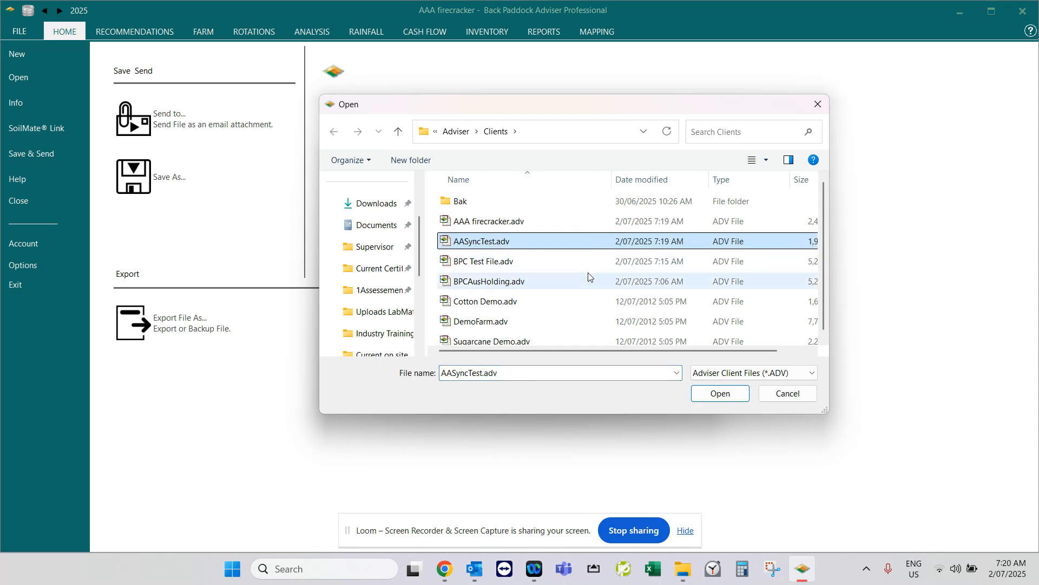
click(716, 393)
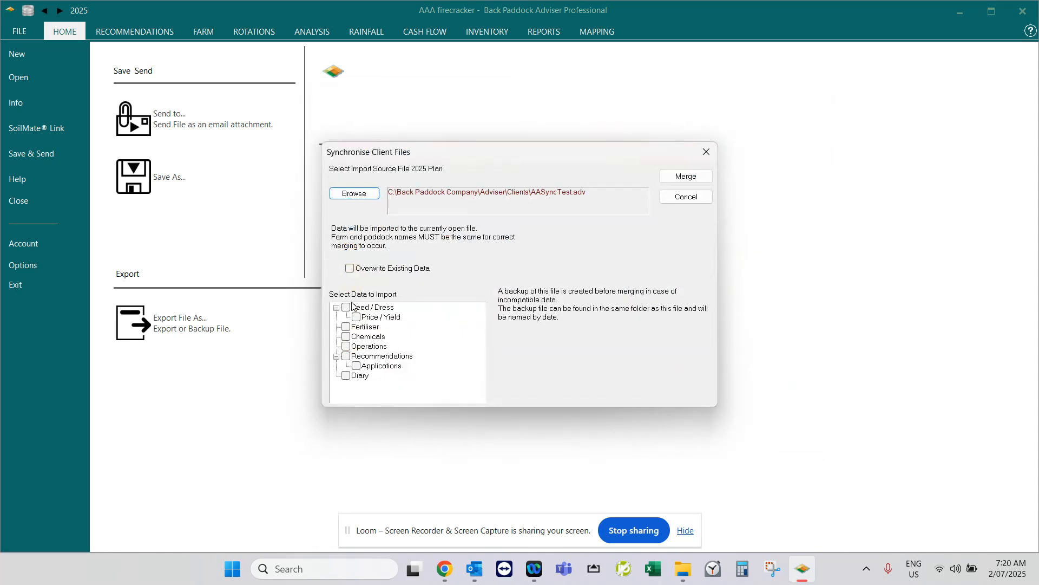
Merge Seed/Dress, Price/Yield, Fertiliser, Chemicals, Operations, Recommendations, Applications and Diary data from AASyncTest into the open file without overwriting existing data.
click(347, 309)
click(360, 319)
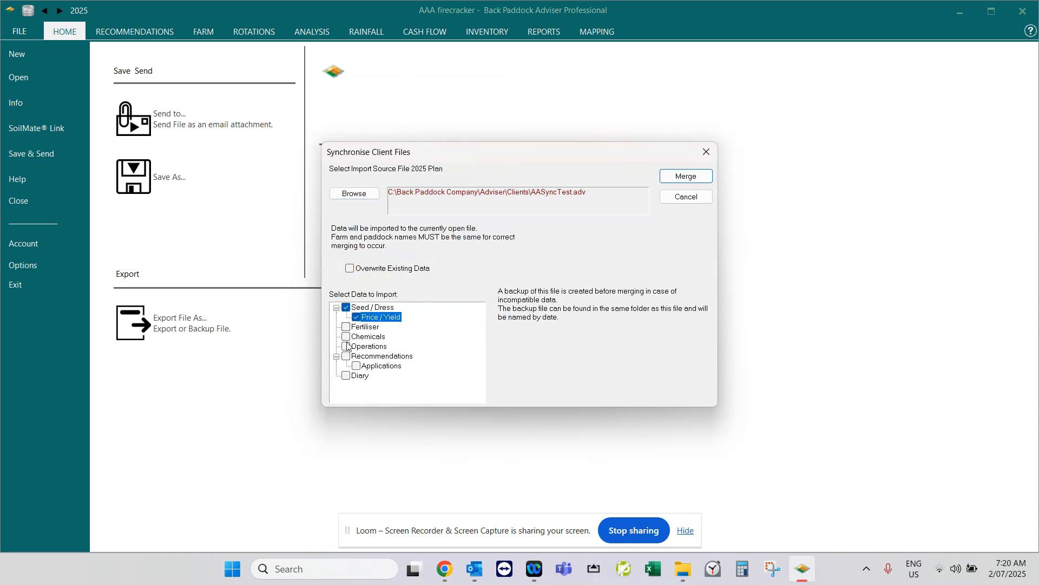
click(346, 327)
click(349, 338)
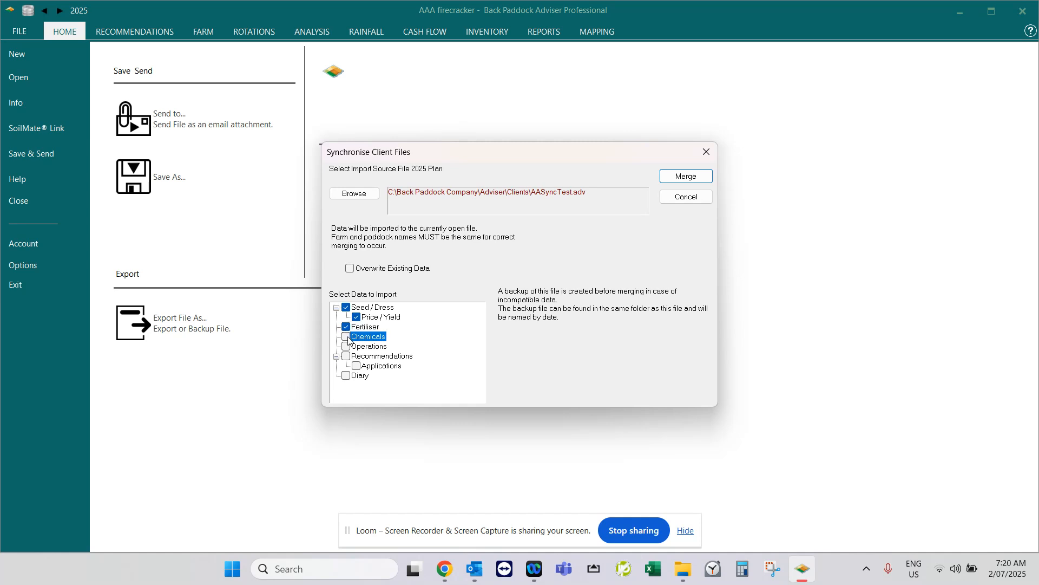
click(349, 347)
click(348, 357)
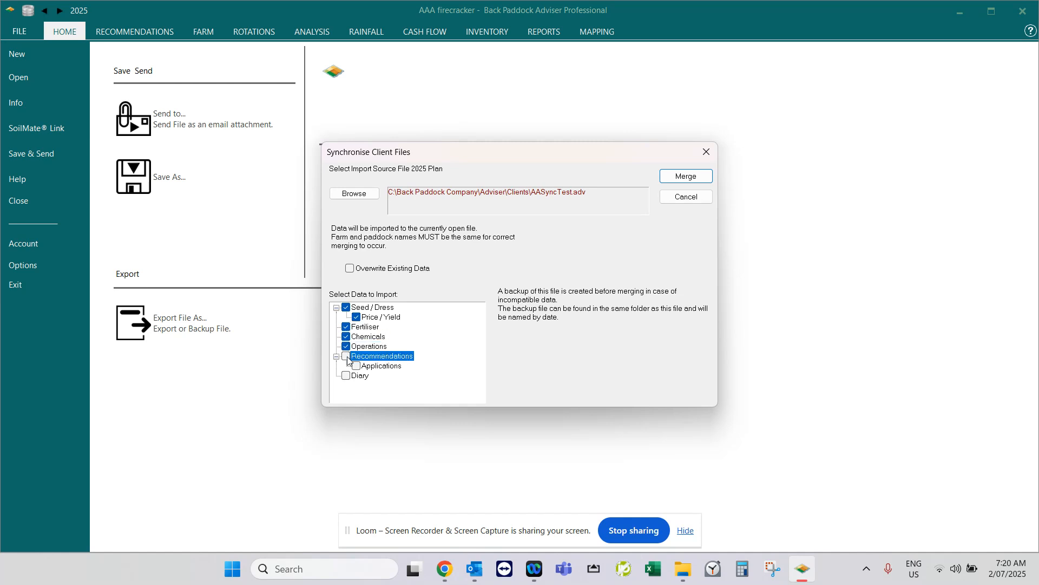
click(356, 367)
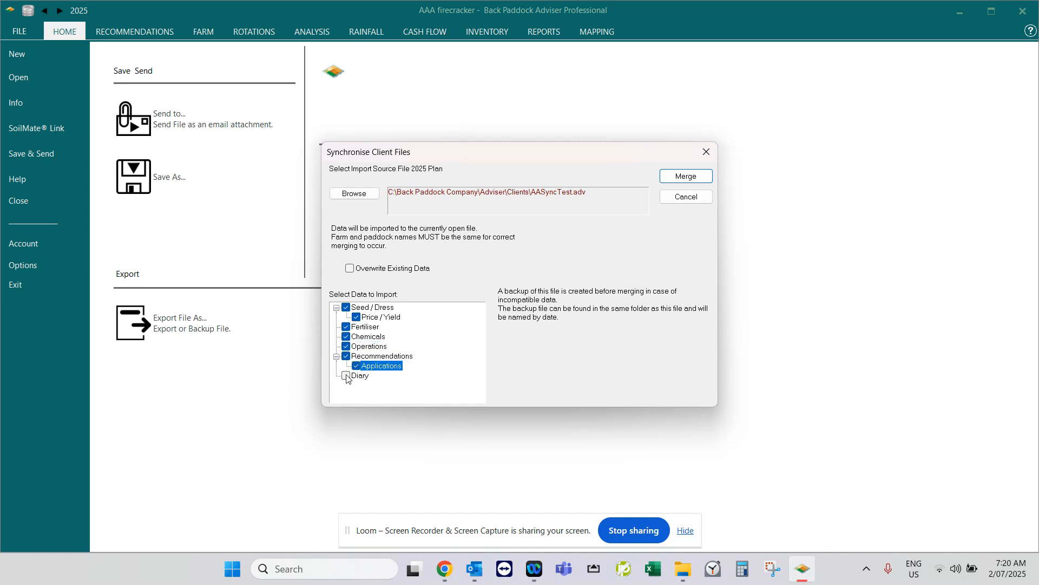
click(347, 376)
click(699, 176)
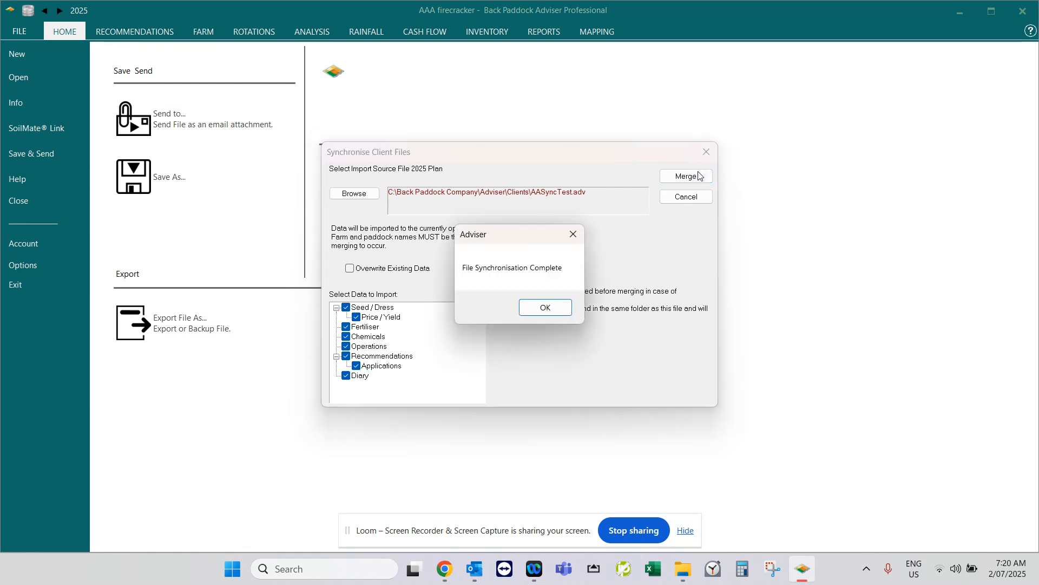
click(547, 308)
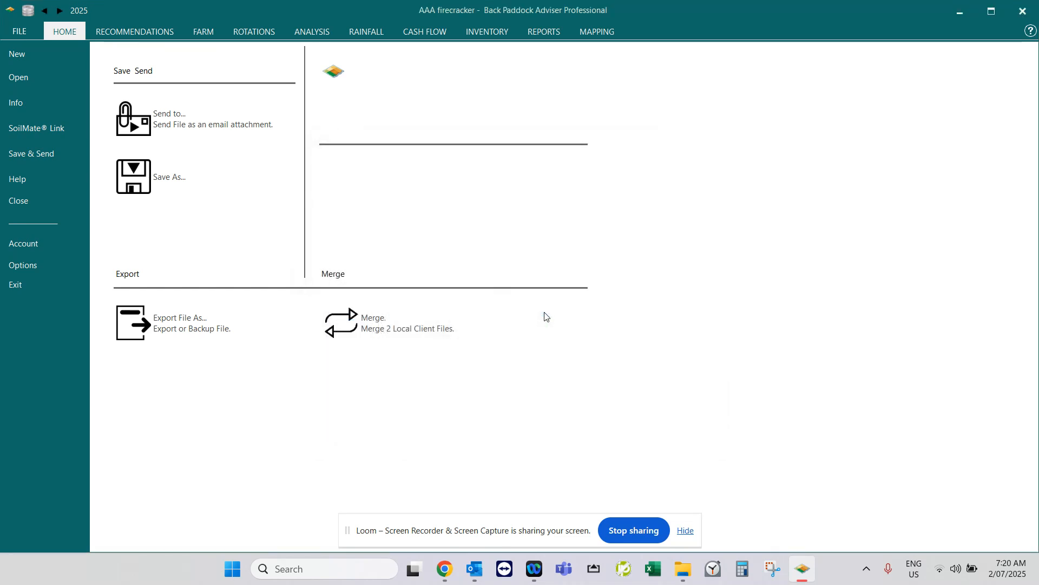
Switch the plan year to 2024 and choose AASyncTest.adv as the source file for merging into AAA firecracker.
click(74, 34)
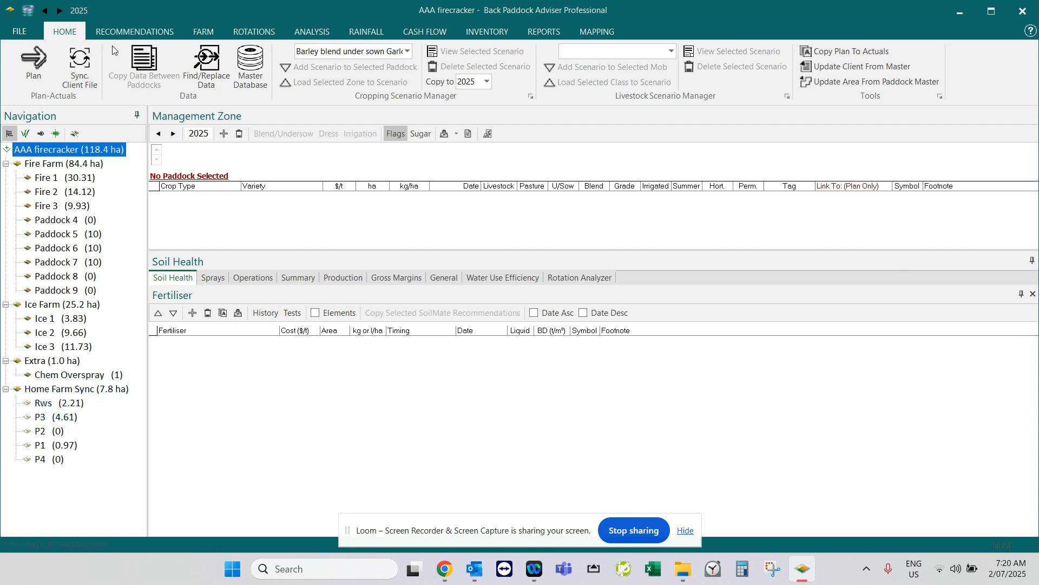
click(45, 12)
click(22, 33)
click(35, 161)
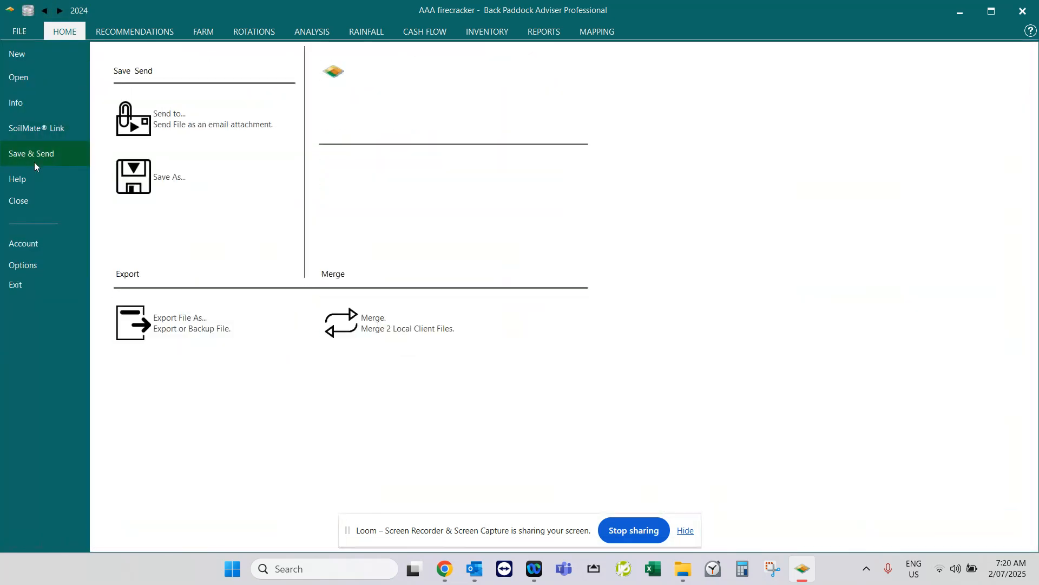
click(428, 339)
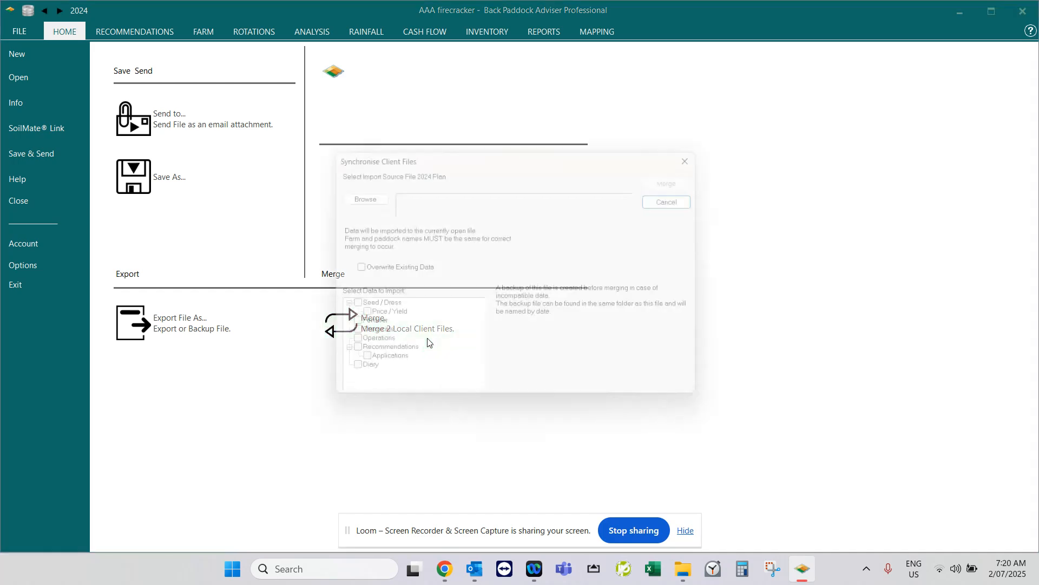
click(346, 193)
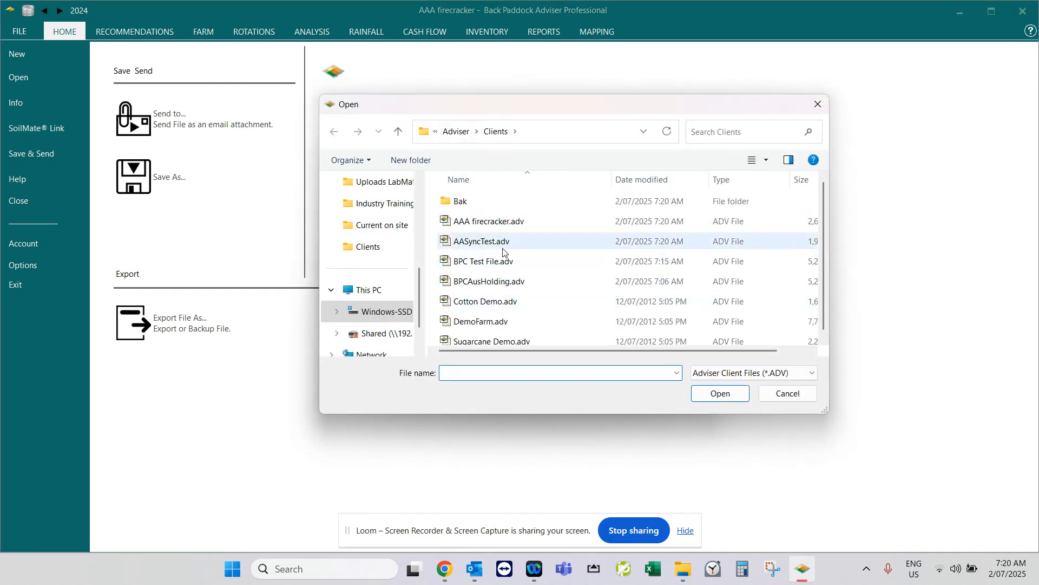
click(503, 242)
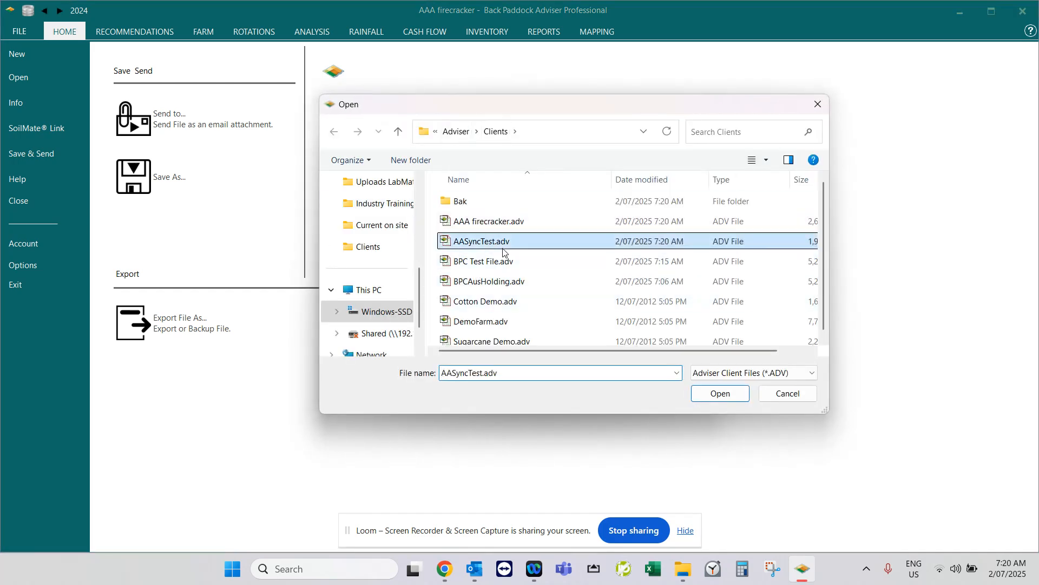
click(717, 396)
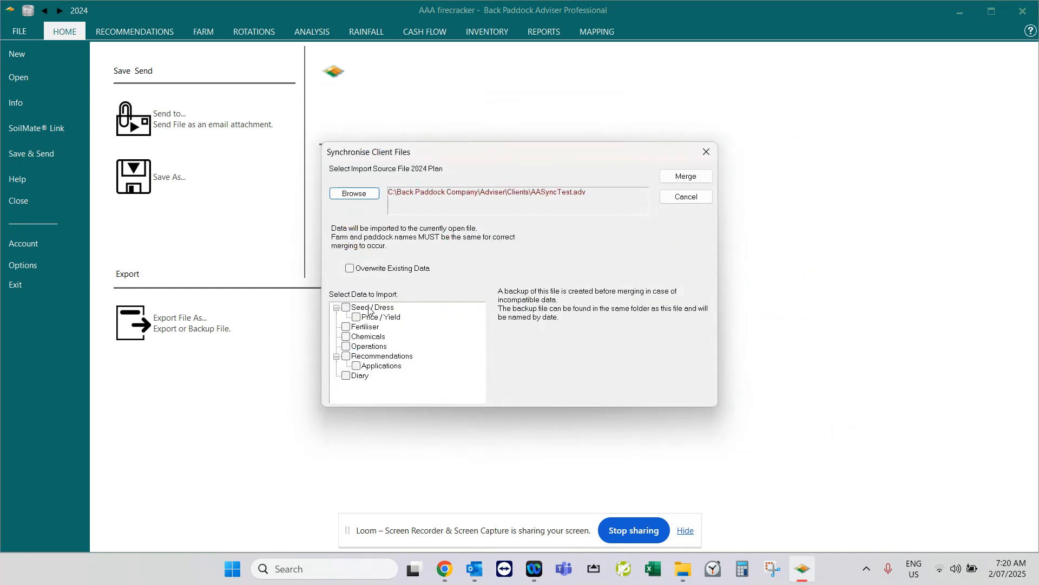
Merge the 2024 Seed/Dress, Price/Yield, Fertiliser, Chemicals, Operations, Recommendations, Applications and Diary data without overwriting existing data.
click(347, 307)
click(354, 317)
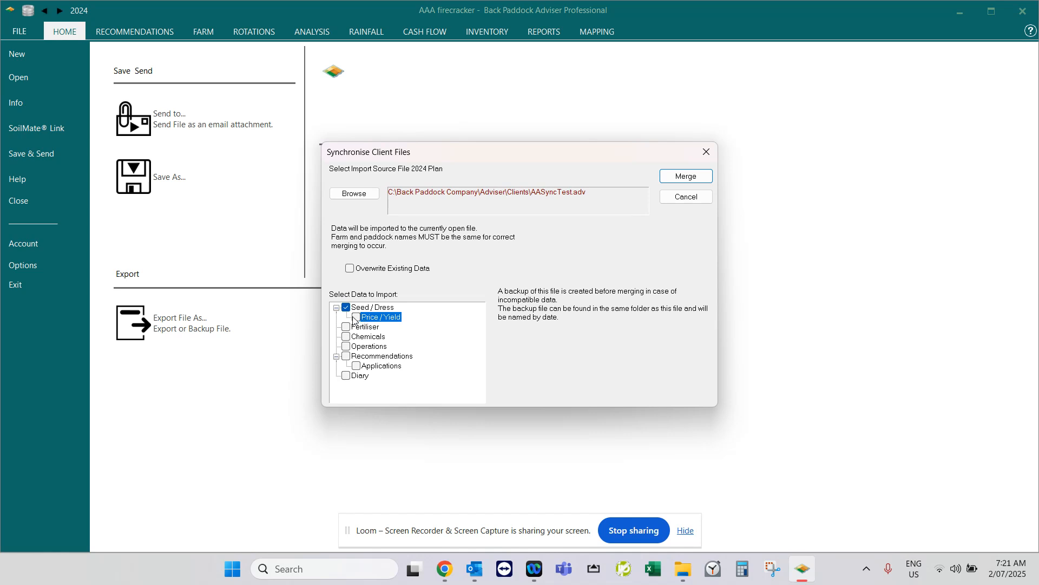
click(346, 327)
click(361, 318)
click(346, 337)
click(348, 348)
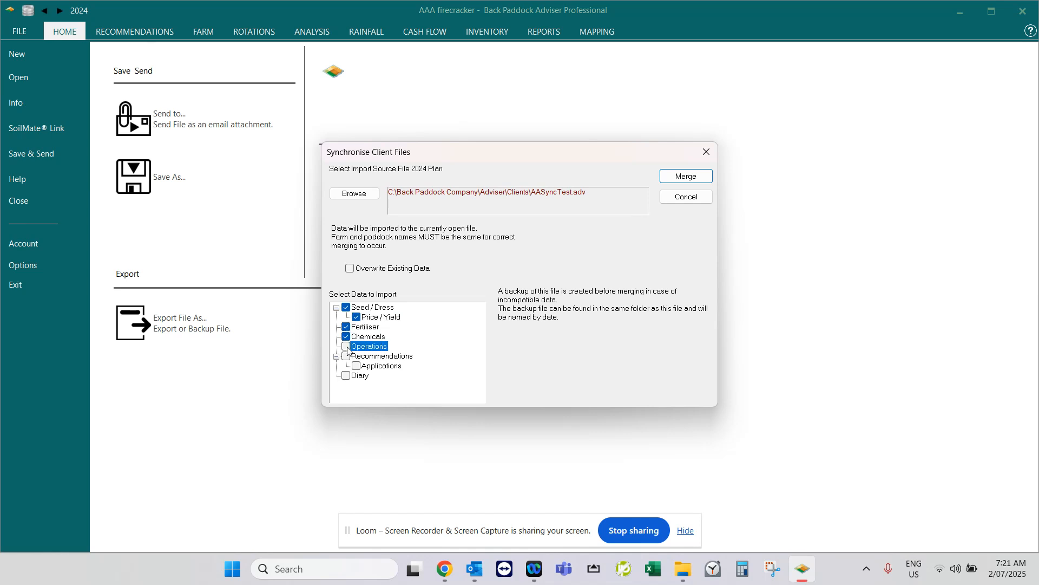
click(348, 357)
click(361, 367)
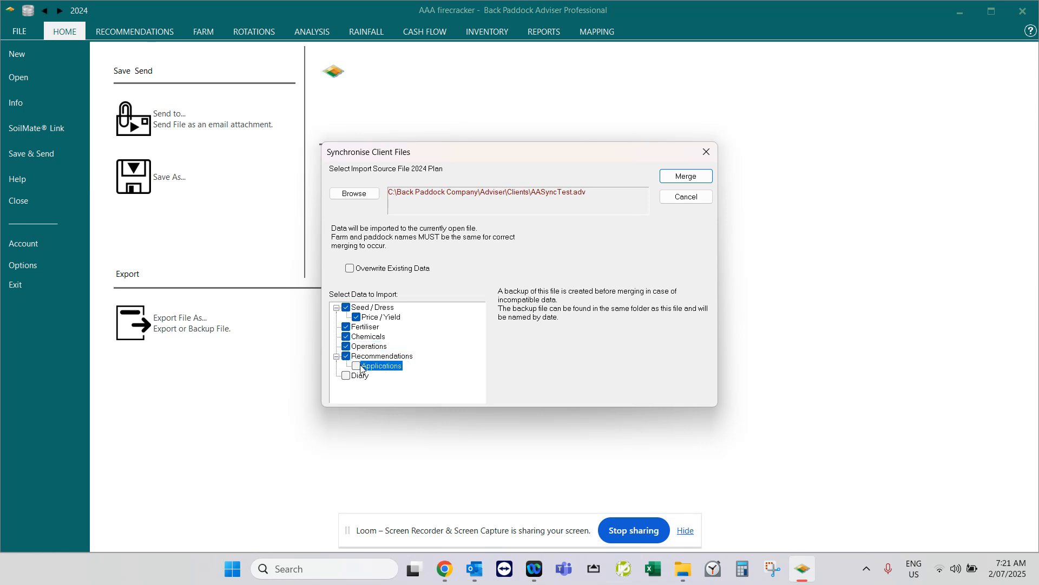
click(347, 376)
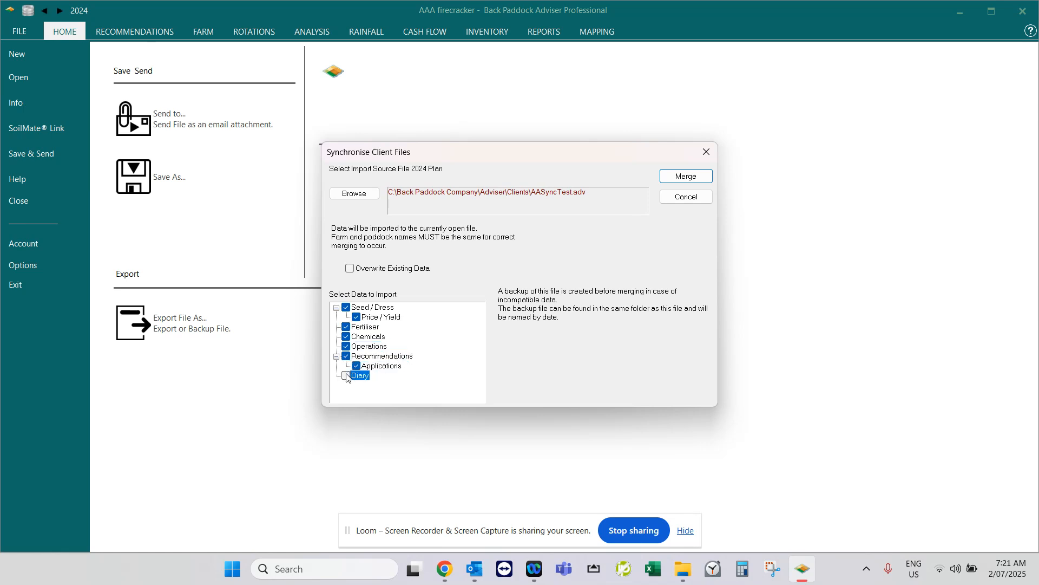
click(706, 178)
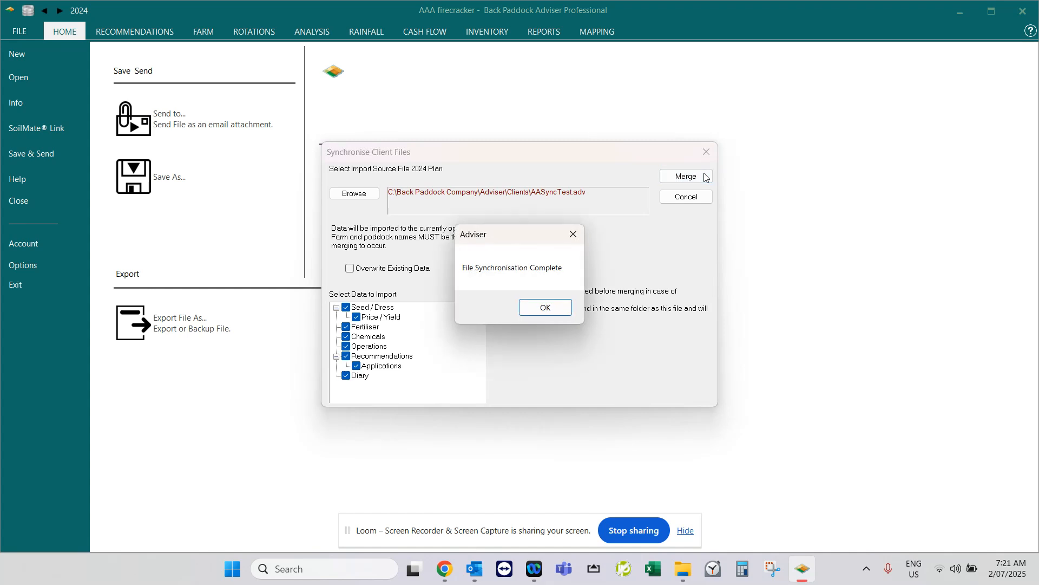
click(546, 307)
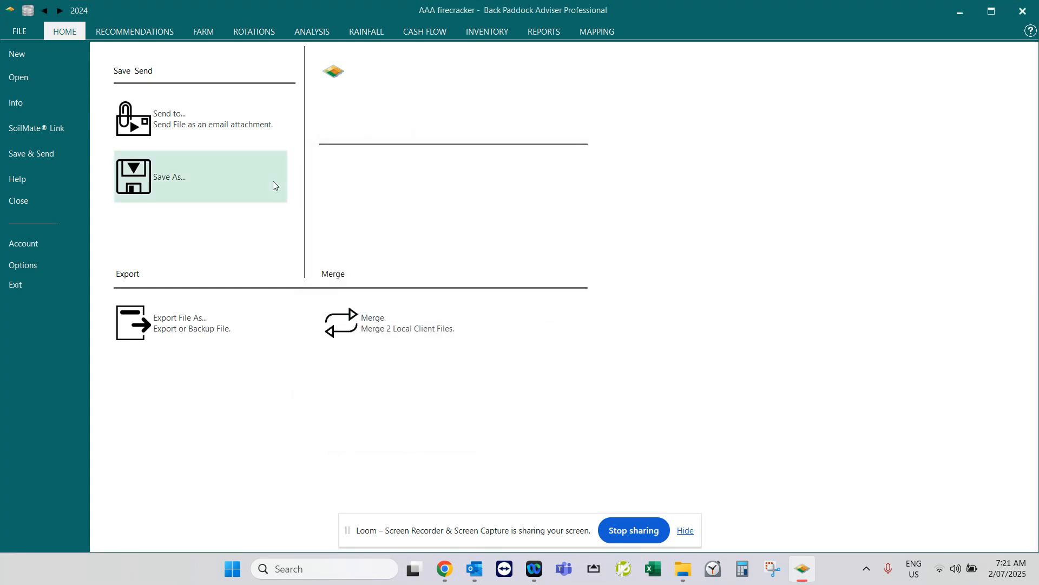
Review the 2024 records of the P2 and Rws paddocks under Home Farm Sync and of Paddock 8 under Fire Farm.
click(63, 37)
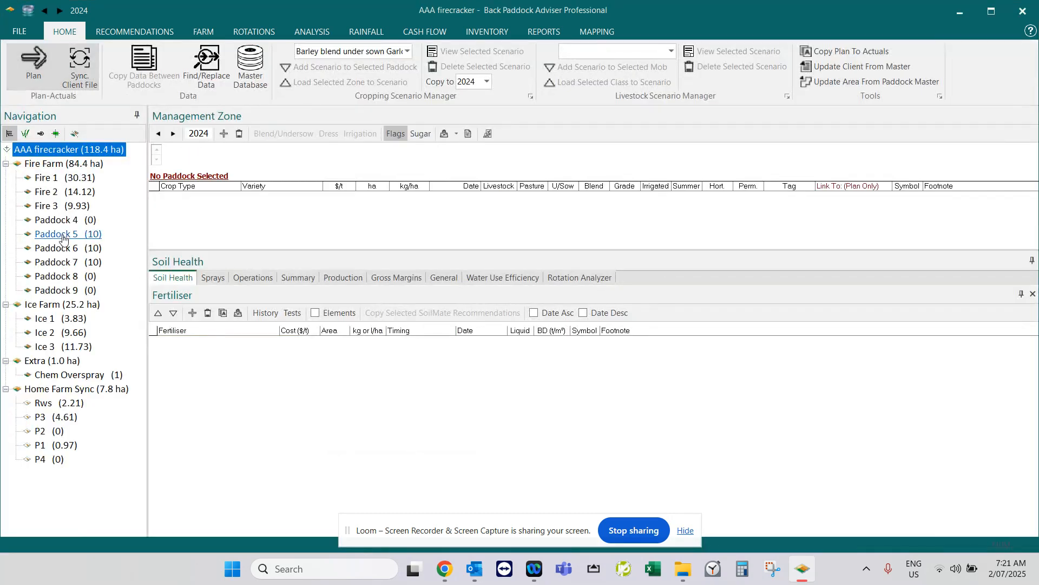
click(41, 431)
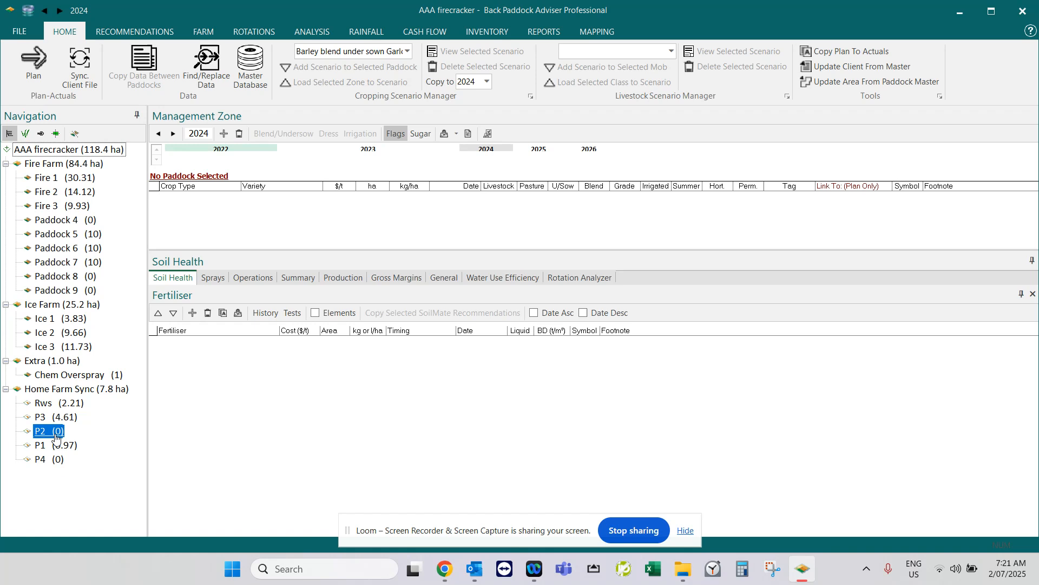
click(54, 220)
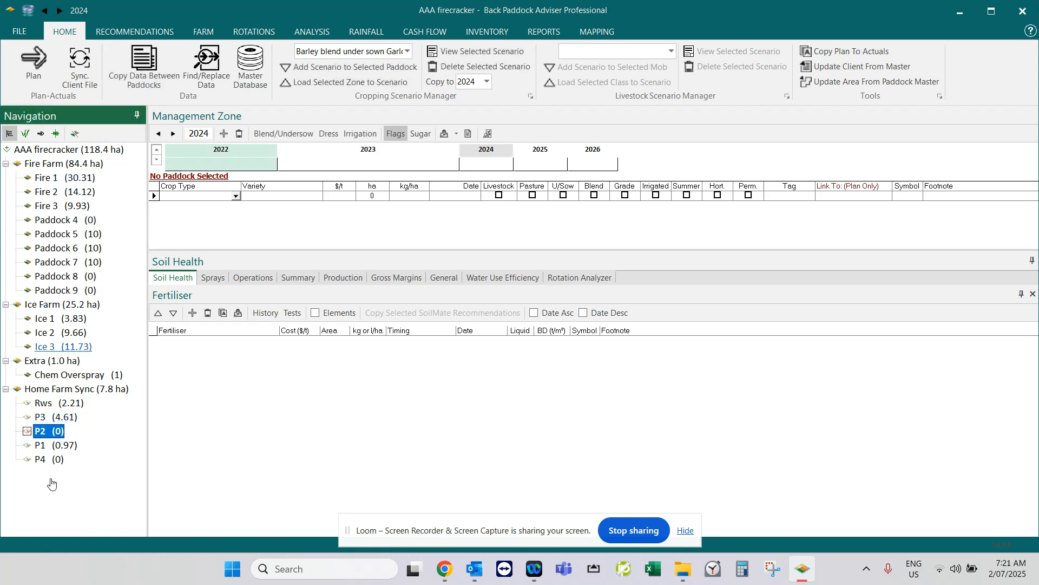
click(63, 411)
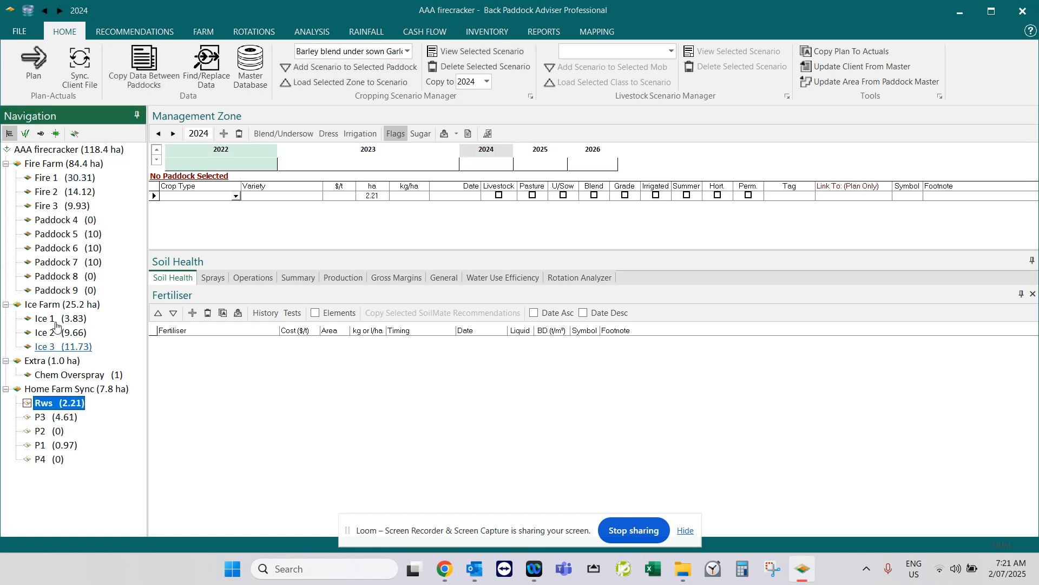
click(61, 277)
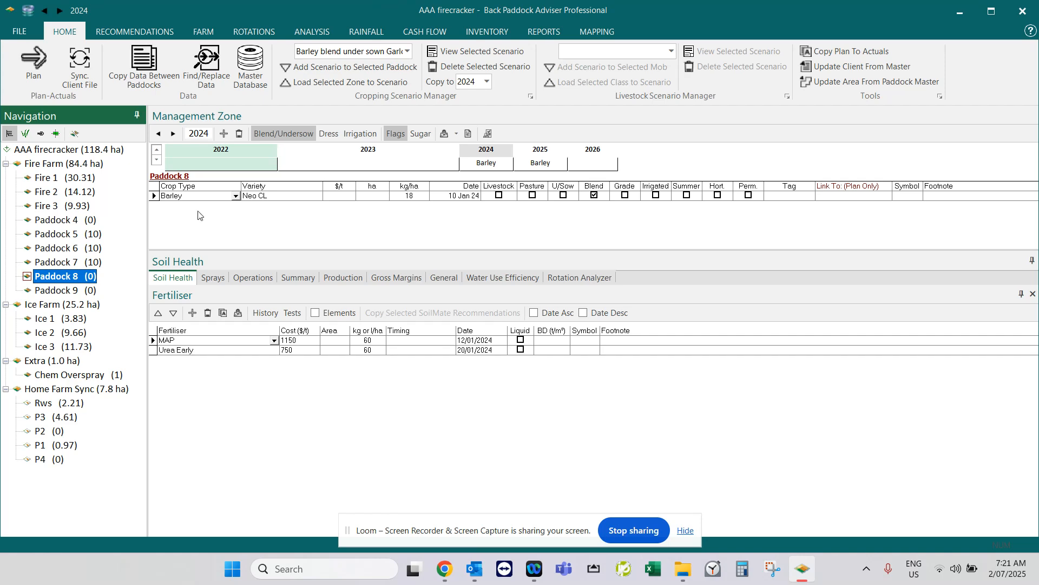
Close the AAA firecracker client file and let it synchronise.
click(19, 36)
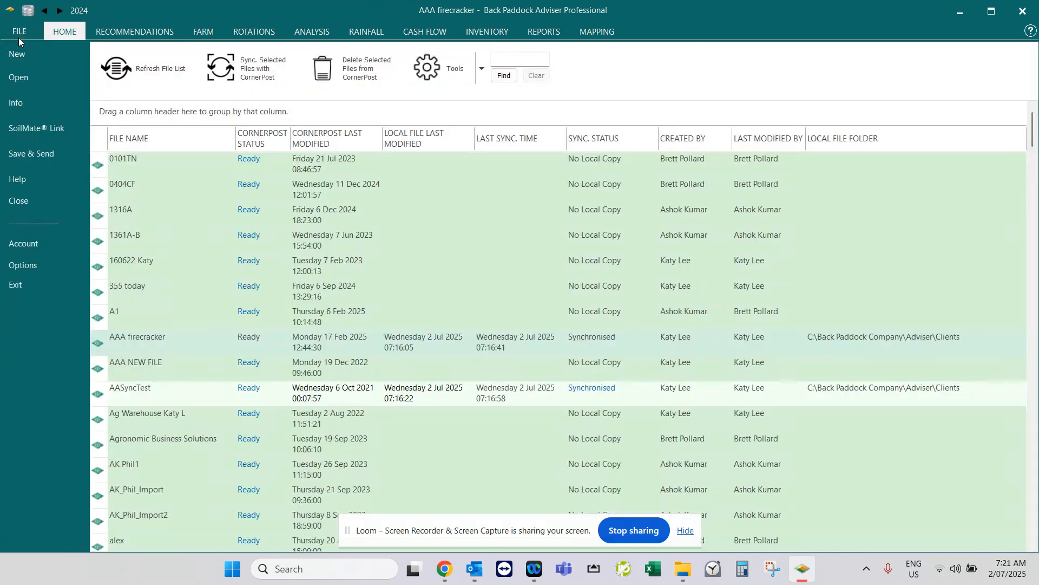
click(31, 202)
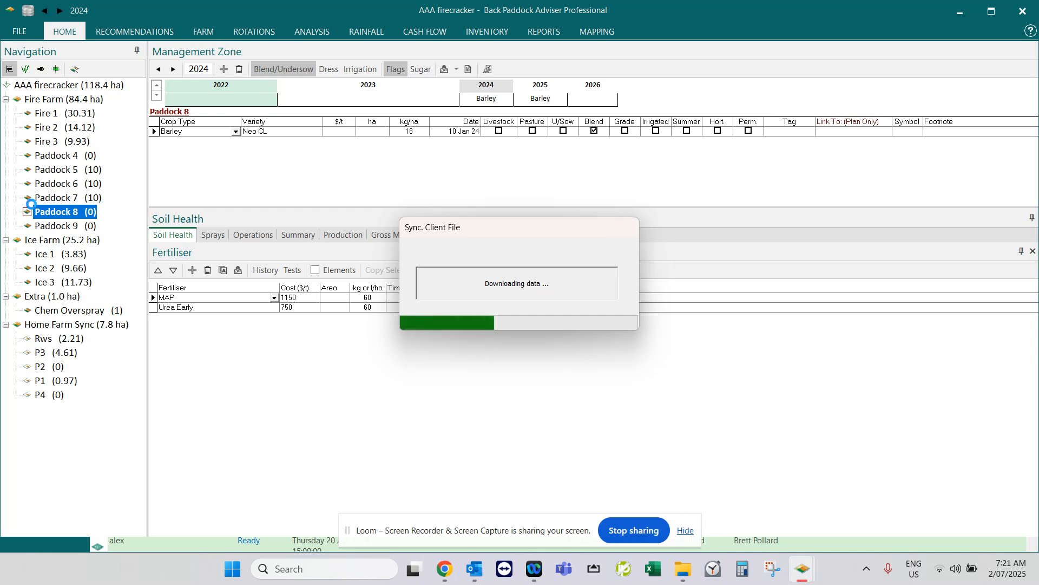
Switch to File Explorer and examine the client files in Adviser's Clients folder and the backups in its Bak subfolder.
click(681, 572)
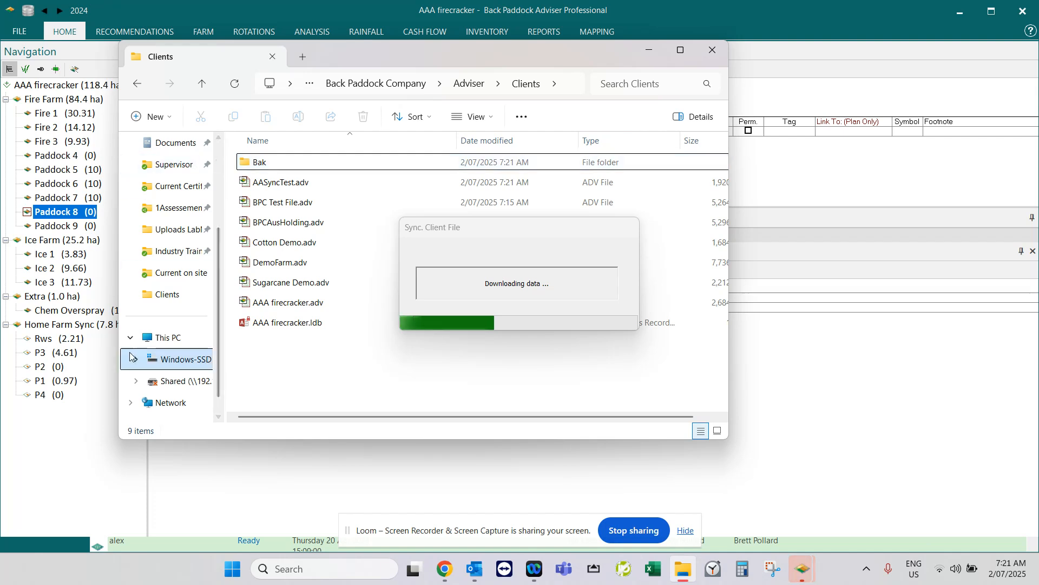
click(467, 84)
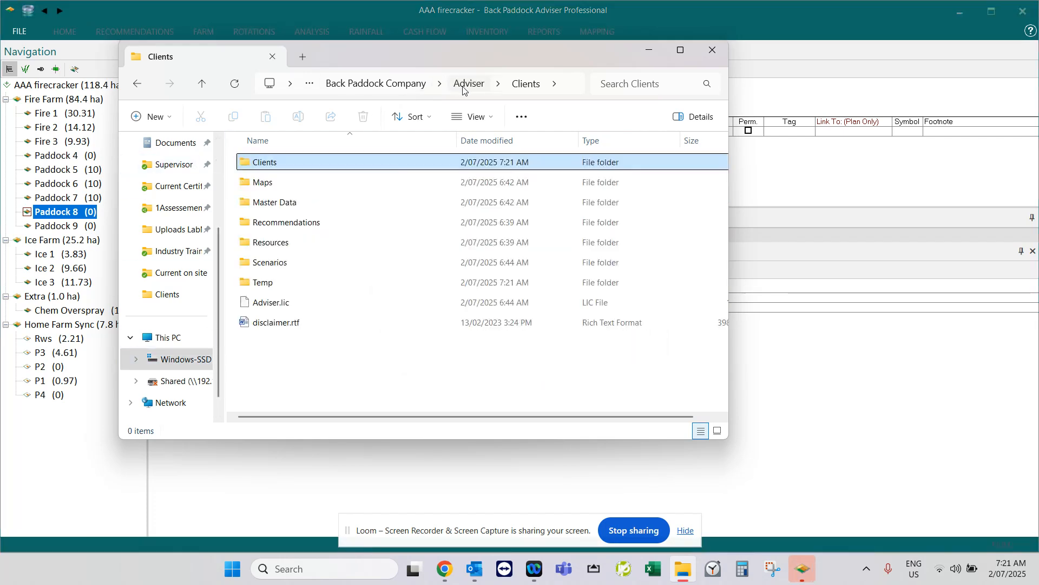
double_click(245, 169)
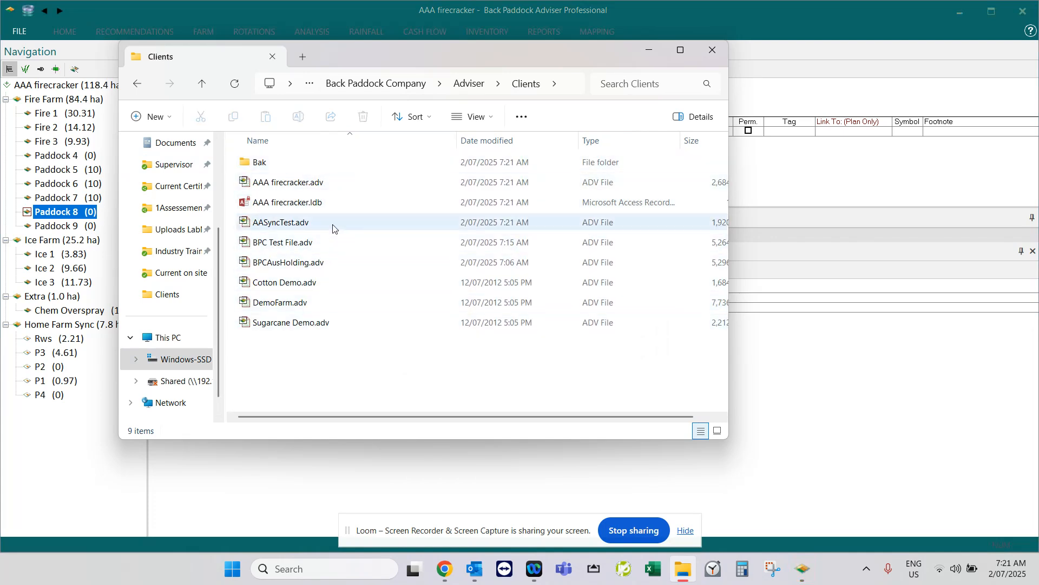
double_click(260, 162)
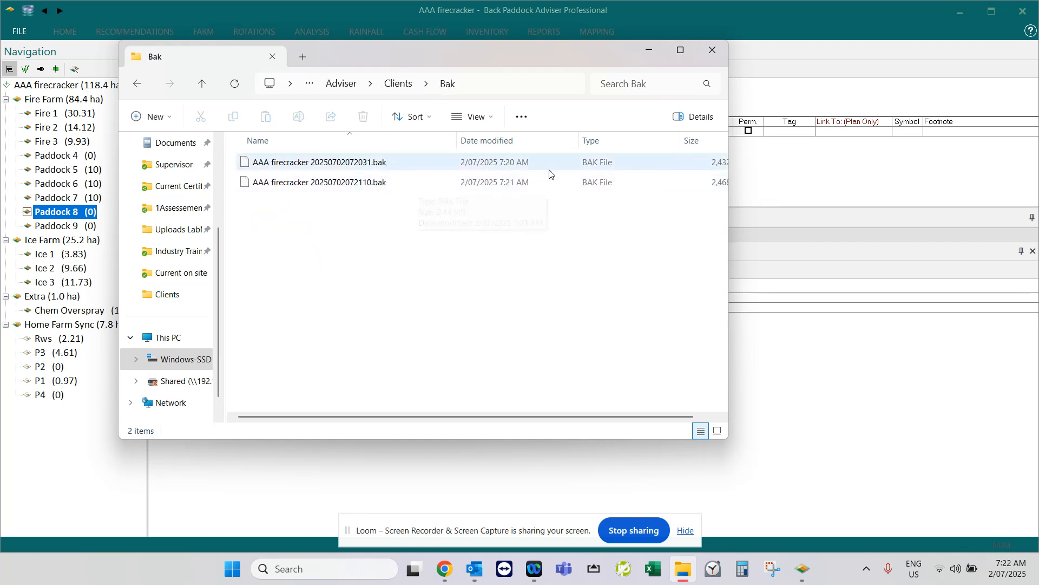
click(399, 84)
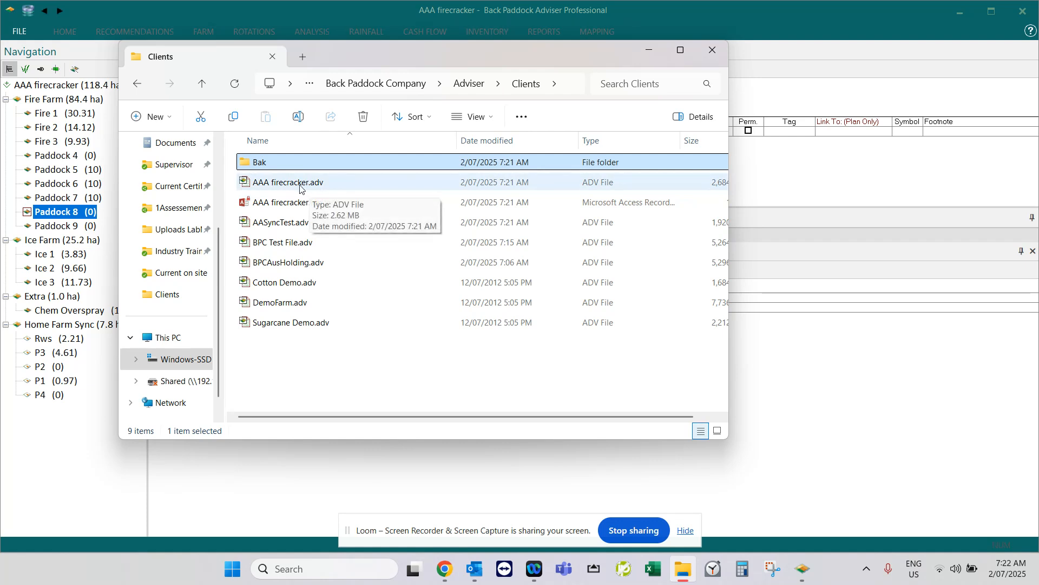
click(303, 307)
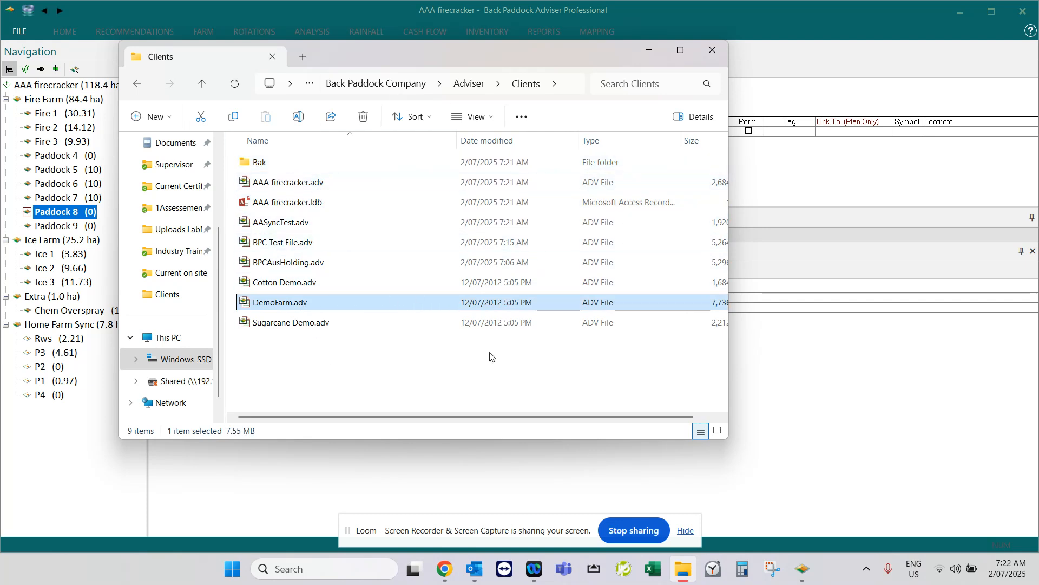
Return to Back Paddock Adviser, acknowledge the synchronisation and refresh the client file list, selecting AASyncTest.
click(800, 528)
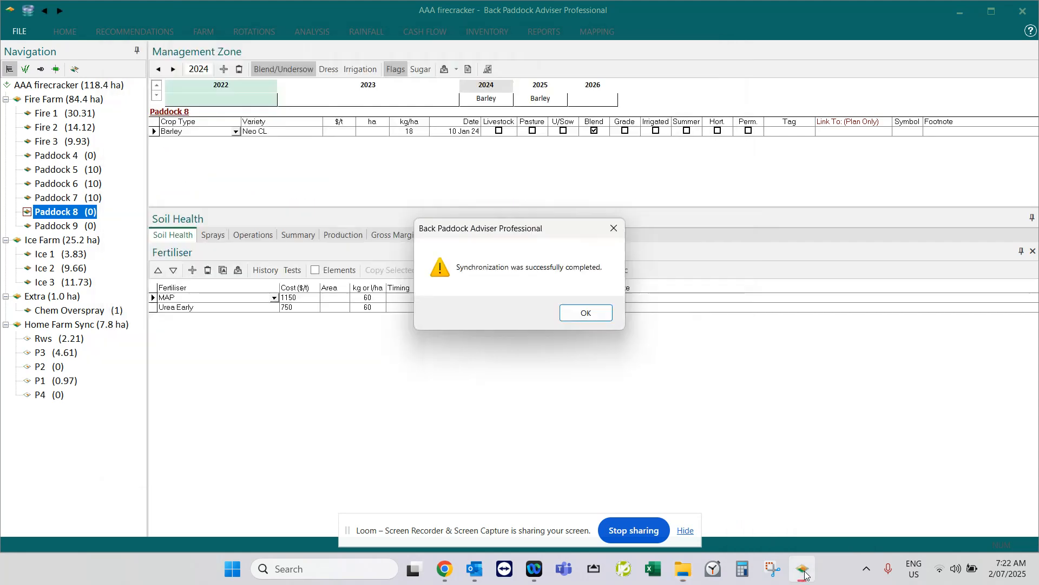
click(586, 313)
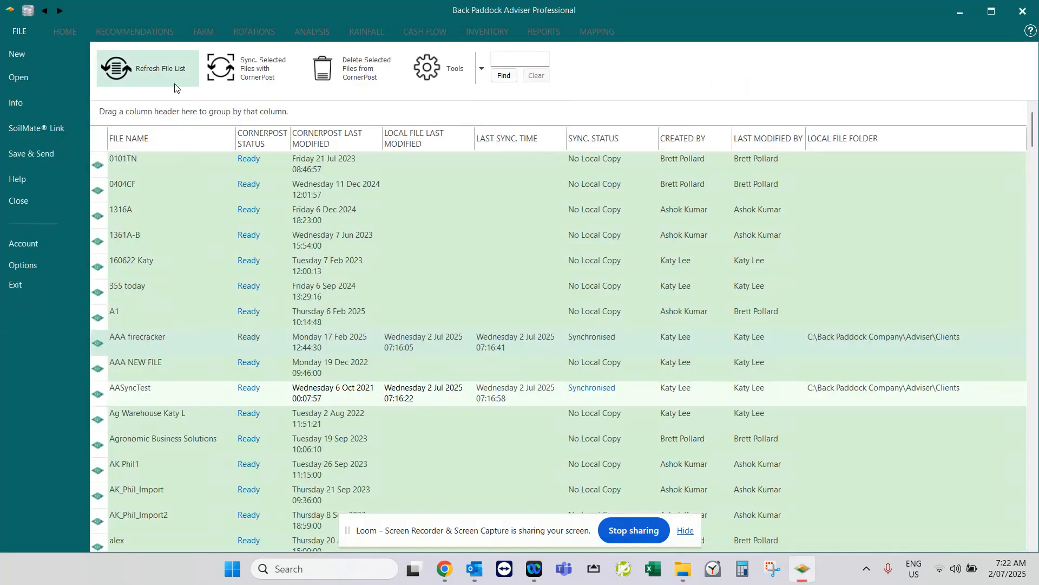
click(162, 69)
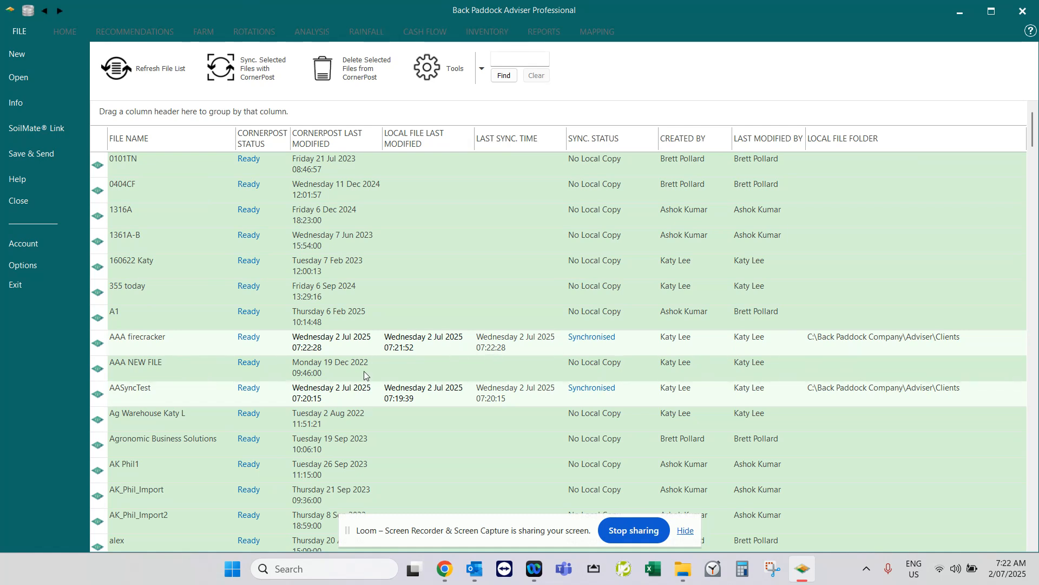
click(446, 392)
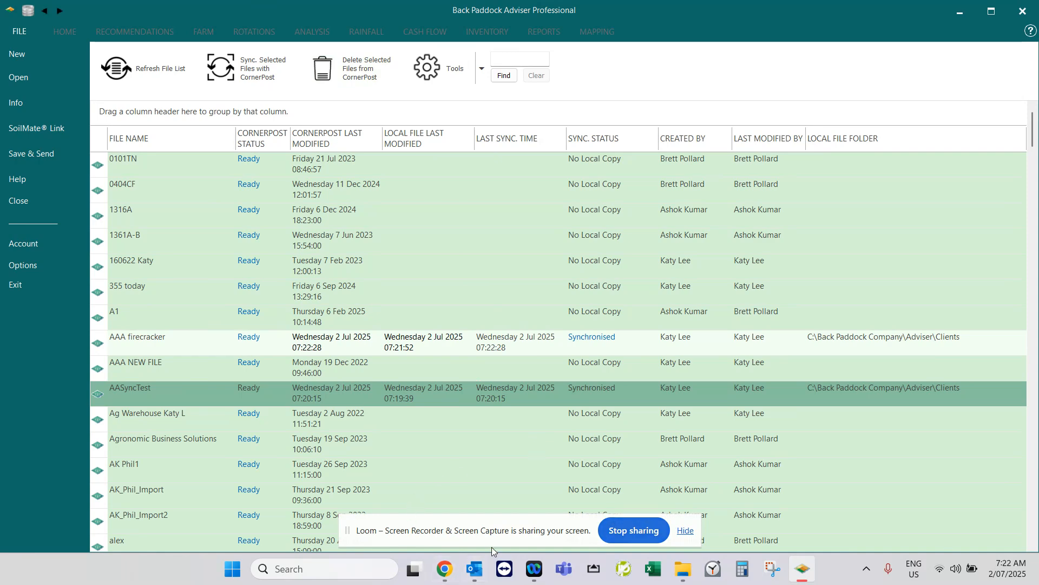
mouse_move(440, 578)
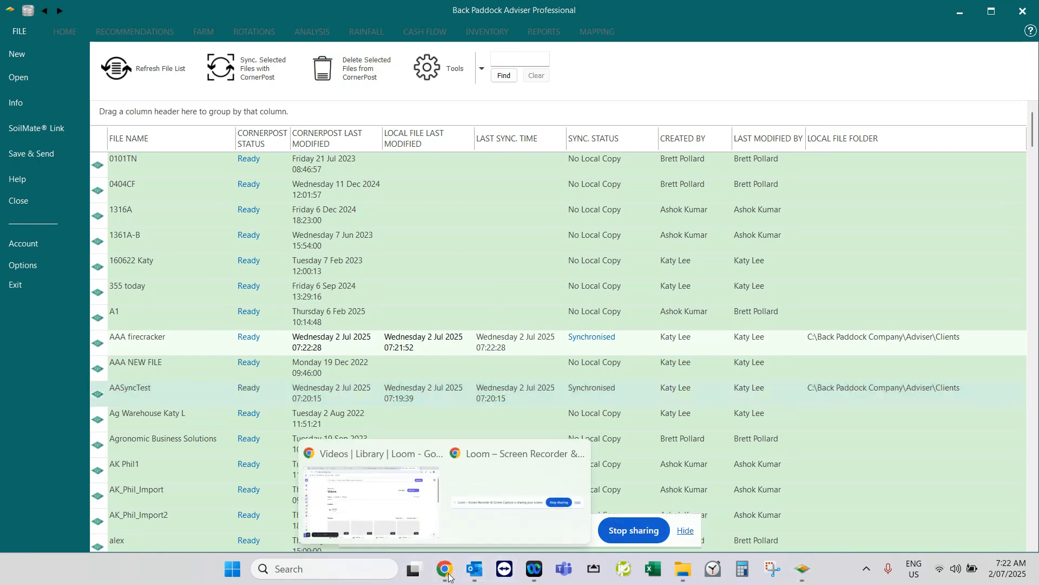